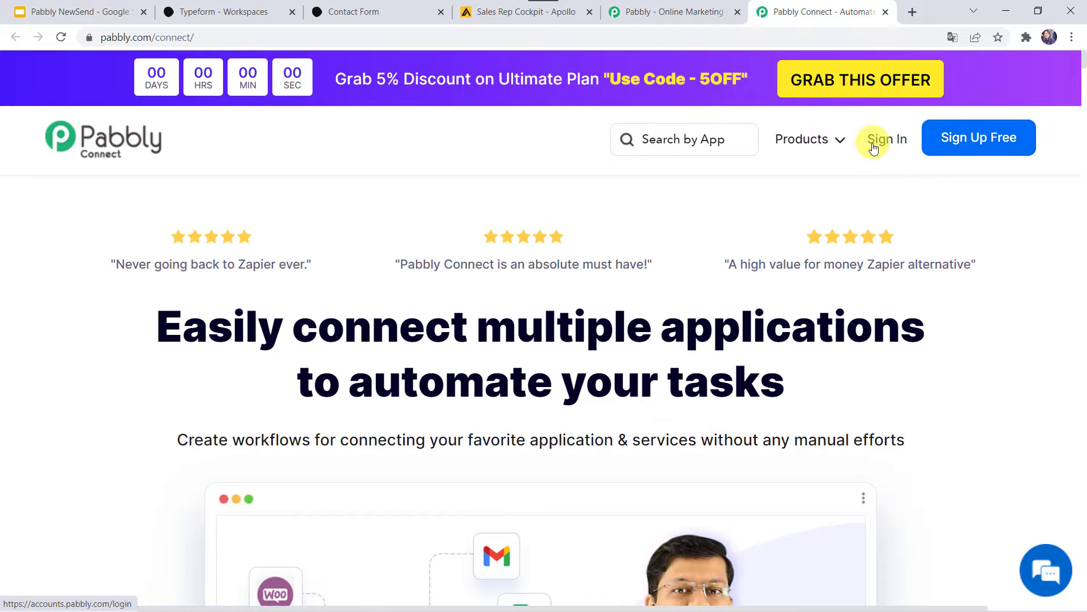
Sign in and launch Pabbly Connect from the All Apps page to reach its dashboard.
{"action": "left_click", "coordinate": [886, 143]}
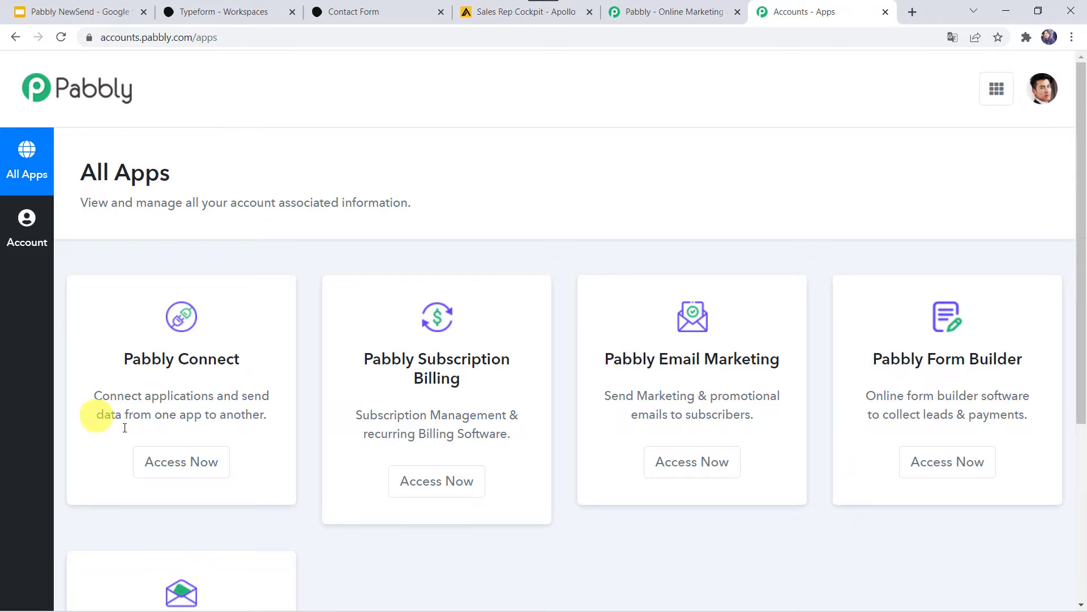
{"action": "left_click", "coordinate": [185, 459]}
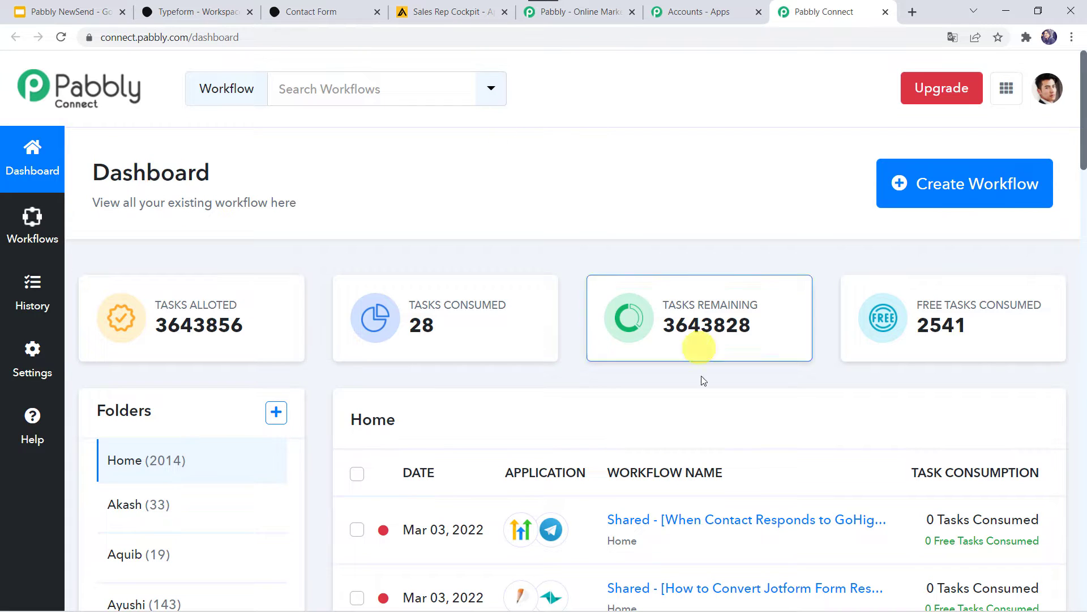
{"action": "scroll", "coordinate": [685, 489], "scroll_direction": "down", "scroll_amount": 5}
{"action": "scroll", "coordinate": [684, 489], "scroll_direction": "up", "scroll_amount": 5}
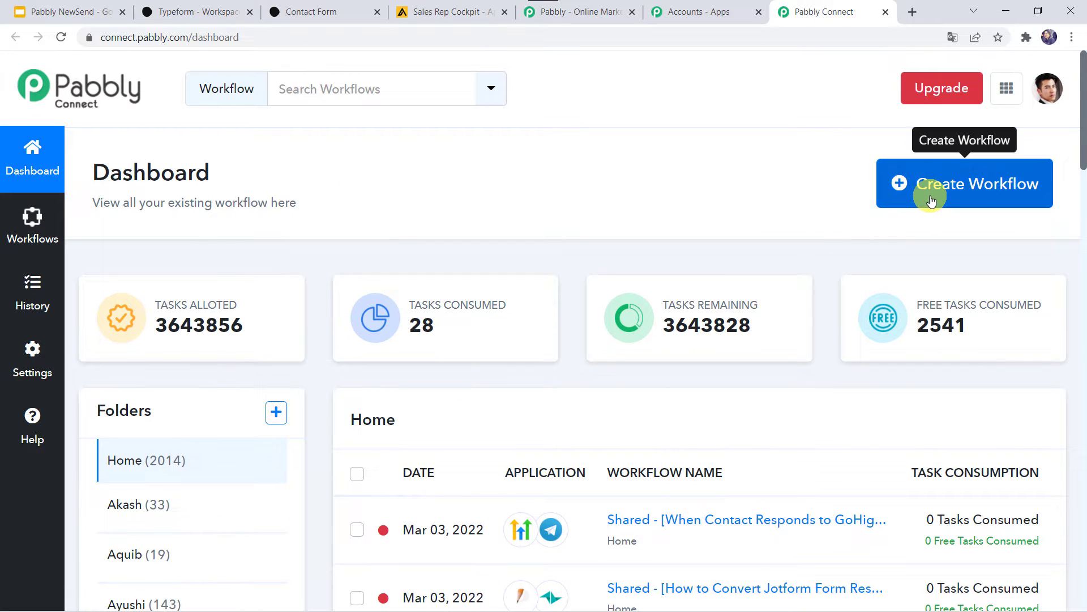
Create a workflow named 'Add Typeform Leads to Apollo CRM'.
{"action": "left_click", "coordinate": [959, 190]}
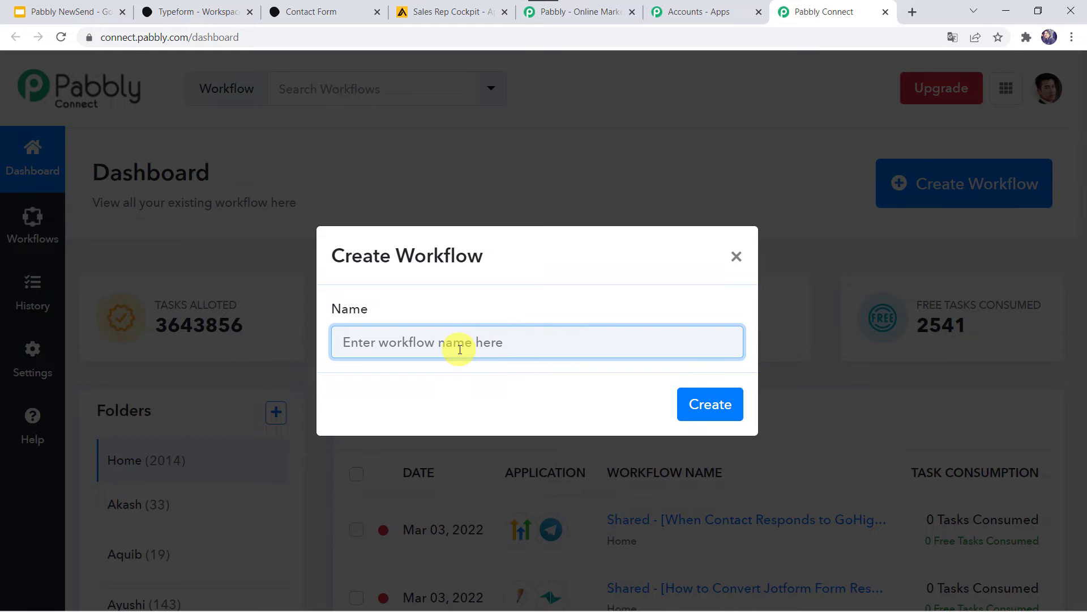
{"action": "type", "text": "Add Typeform Leads to Apollo CRM"}
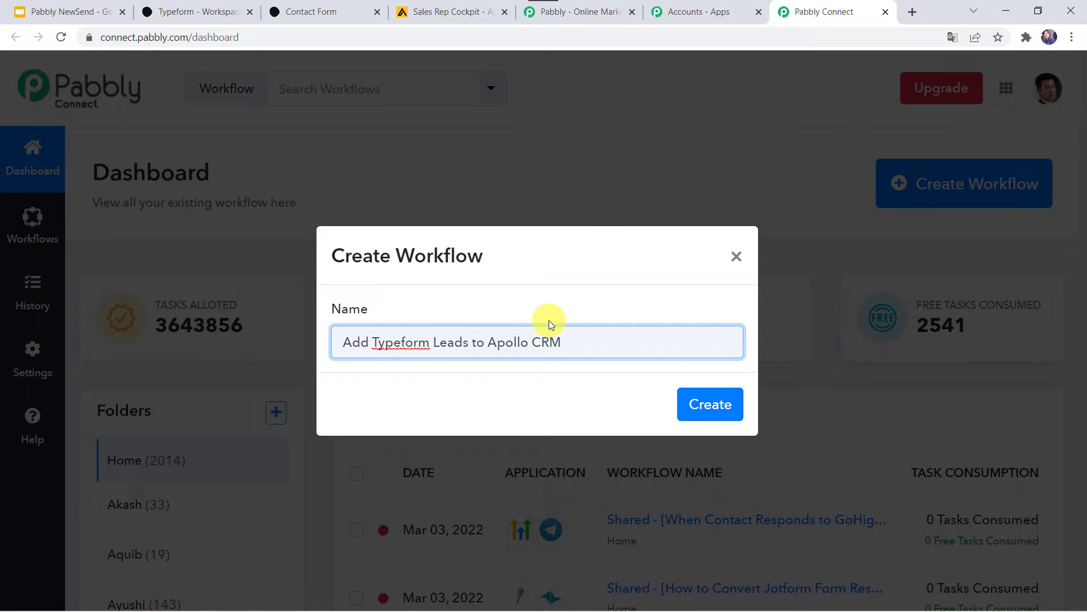
{"action": "left_click", "coordinate": [711, 408]}
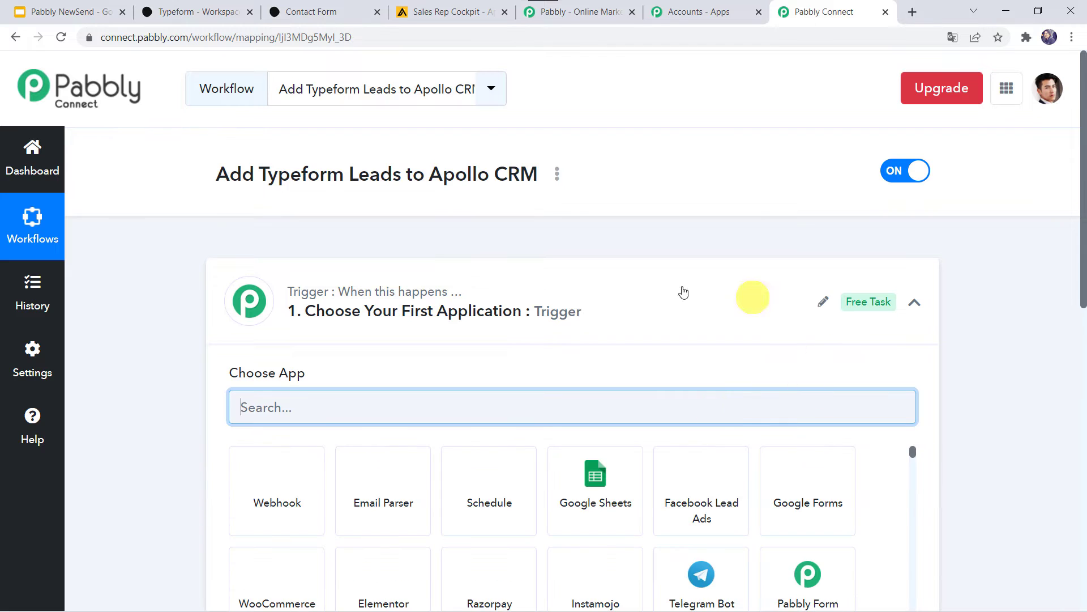
Search 'typef' and choose Typeform as the trigger app.
{"action": "left_click", "coordinate": [581, 311]}
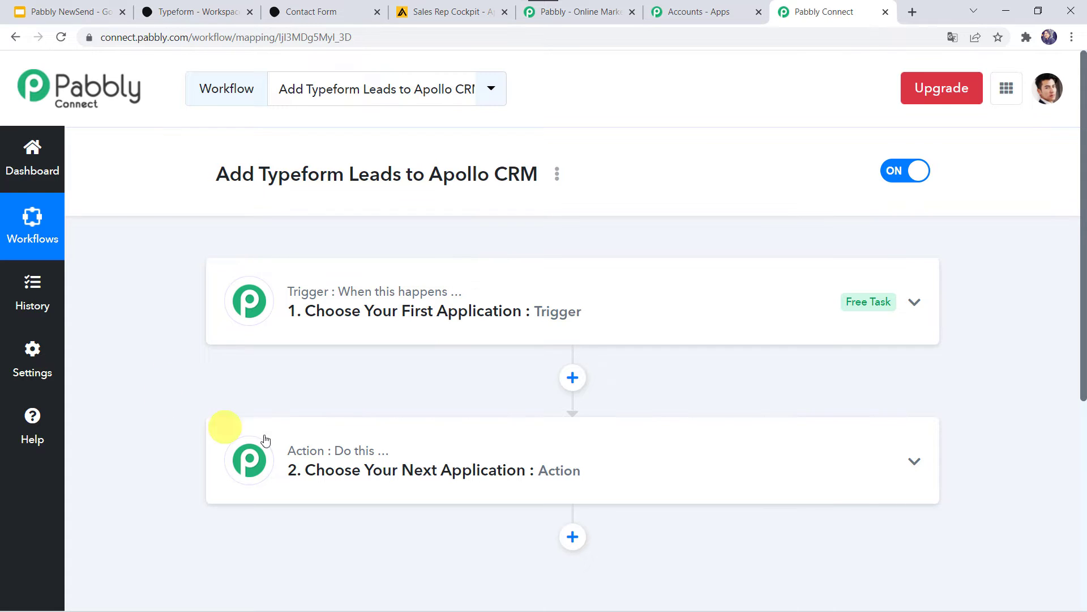
{"action": "left_click", "coordinate": [592, 299]}
{"action": "left_click", "coordinate": [260, 408]}
{"action": "type", "text": "ty"}
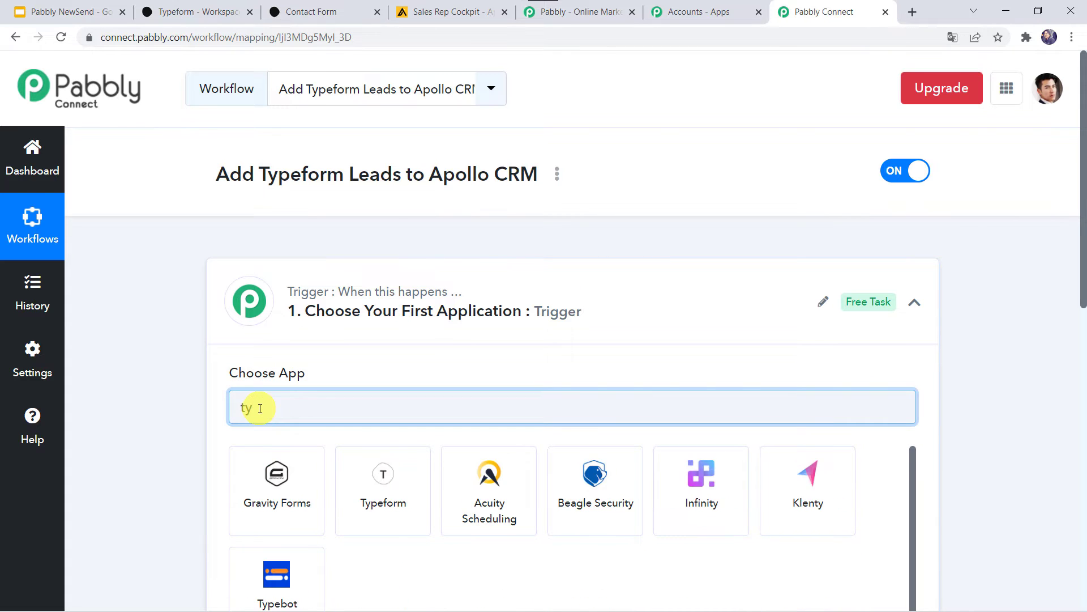
{"action": "type", "text": "pef"}
{"action": "left_click", "coordinate": [261, 498]}
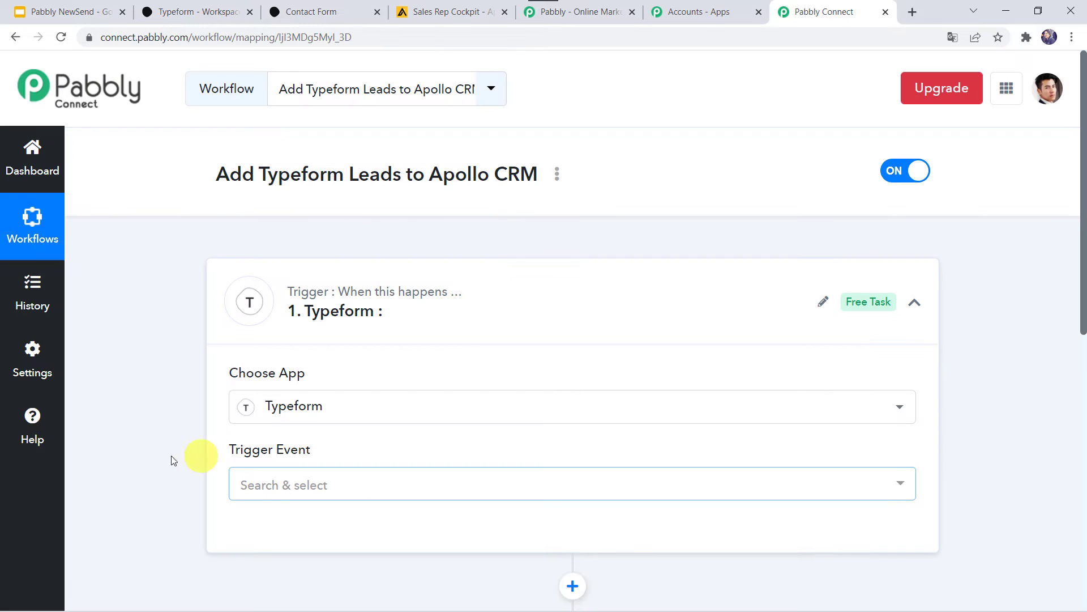
Set the Typeform trigger event to New Entry and begin connecting an account.
{"action": "scroll", "coordinate": [167, 456], "scroll_direction": "down", "scroll_amount": 3}
{"action": "left_click", "coordinate": [278, 295]}
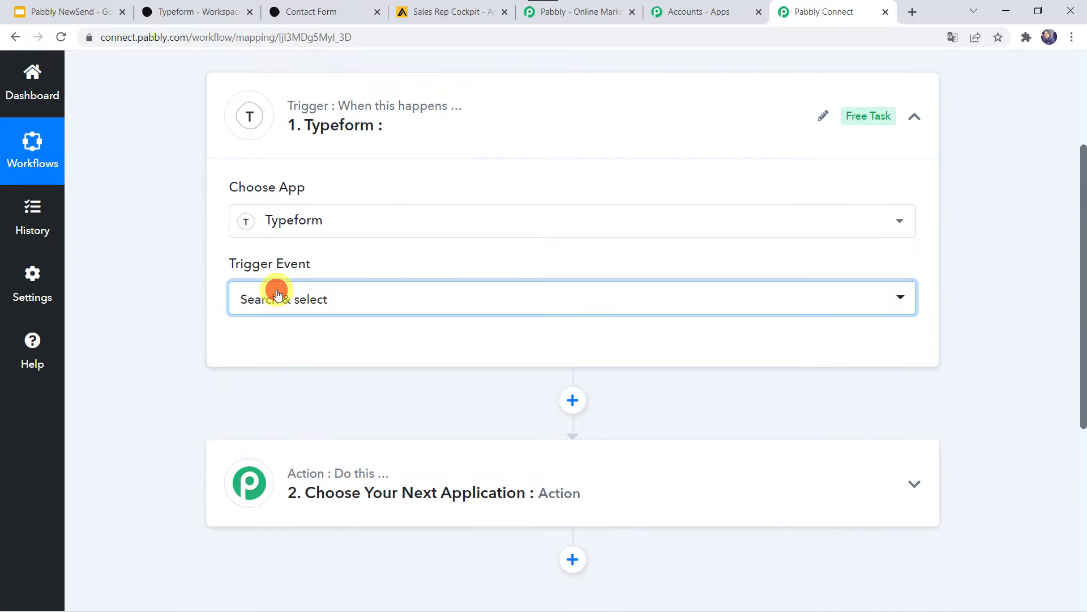
{"action": "left_click", "coordinate": [273, 376]}
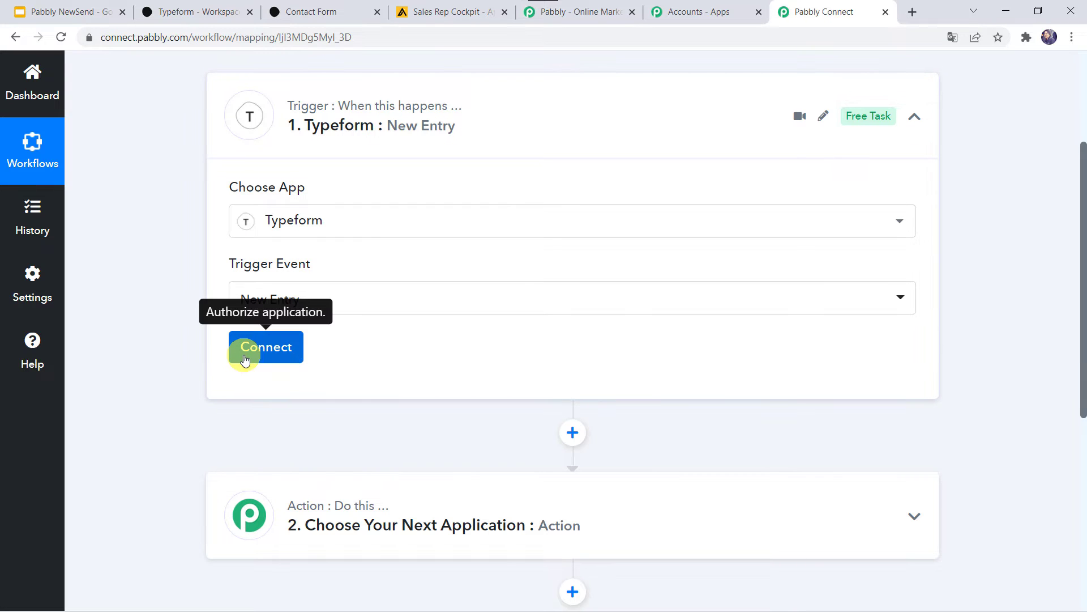
{"action": "left_click", "coordinate": [246, 357]}
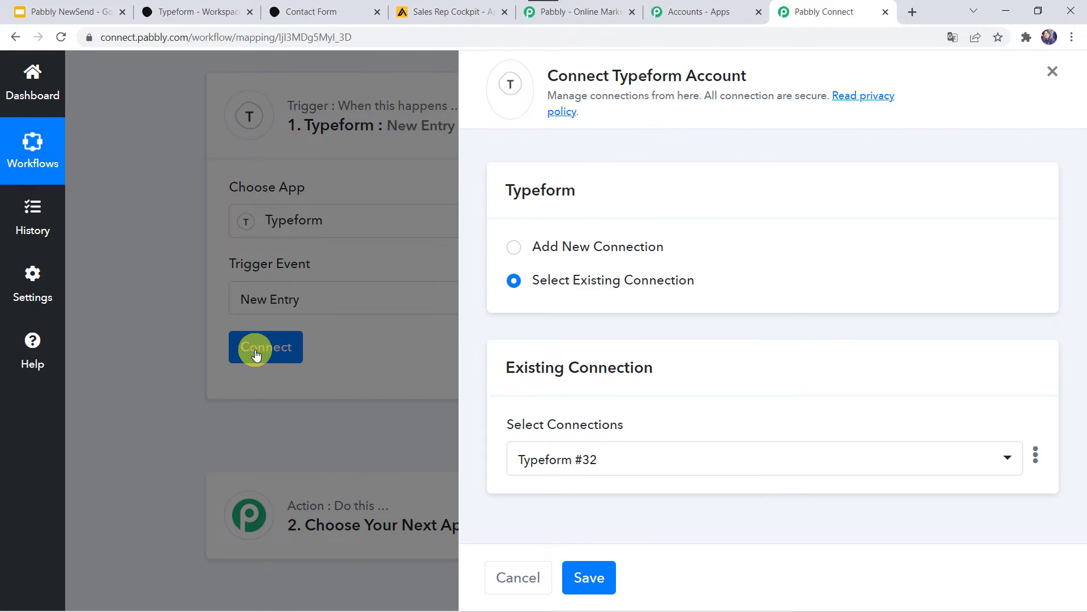
Add a new Typeform connection, accept its permissions, and move to the Typeform workspace.
{"action": "left_click", "coordinate": [559, 247]}
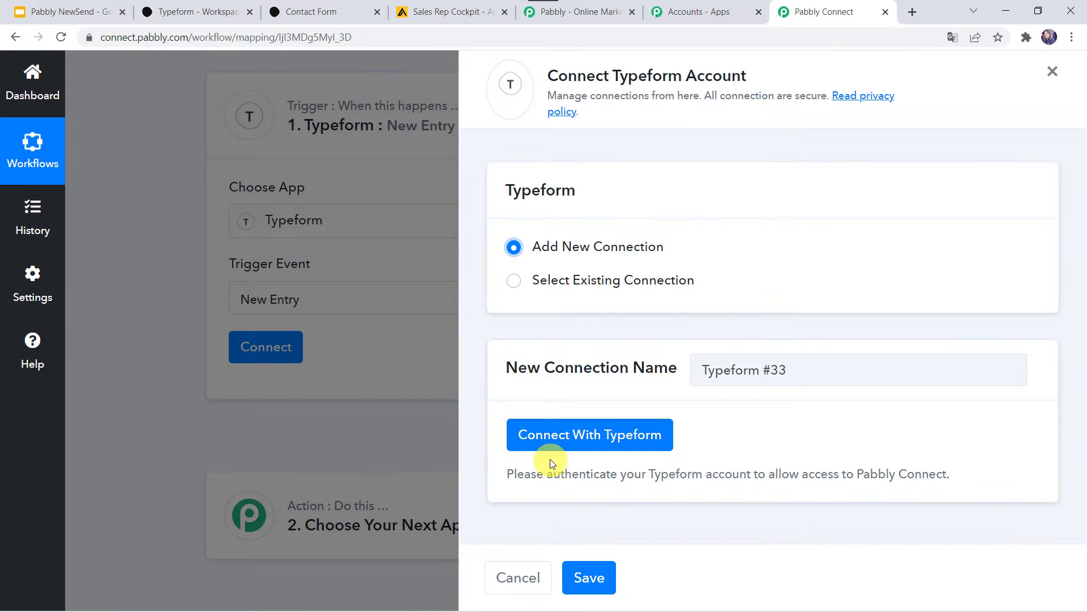
{"action": "left_click", "coordinate": [592, 438]}
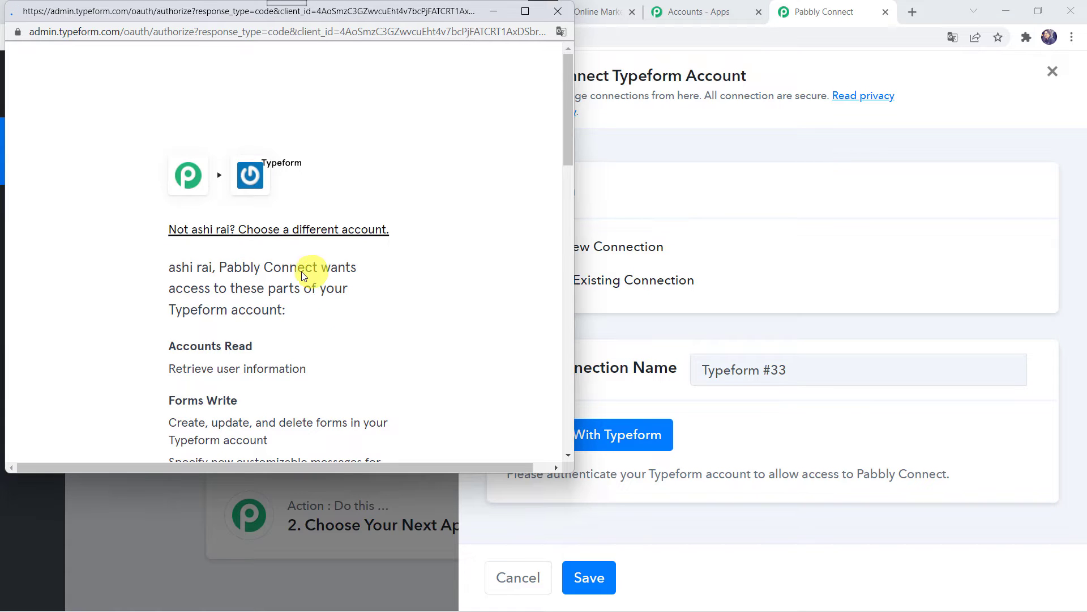
{"action": "scroll", "coordinate": [306, 297], "scroll_direction": "down", "scroll_amount": 10}
{"action": "scroll", "coordinate": [305, 300], "scroll_direction": "down", "scroll_amount": 4}
{"action": "left_click", "coordinate": [305, 300]}
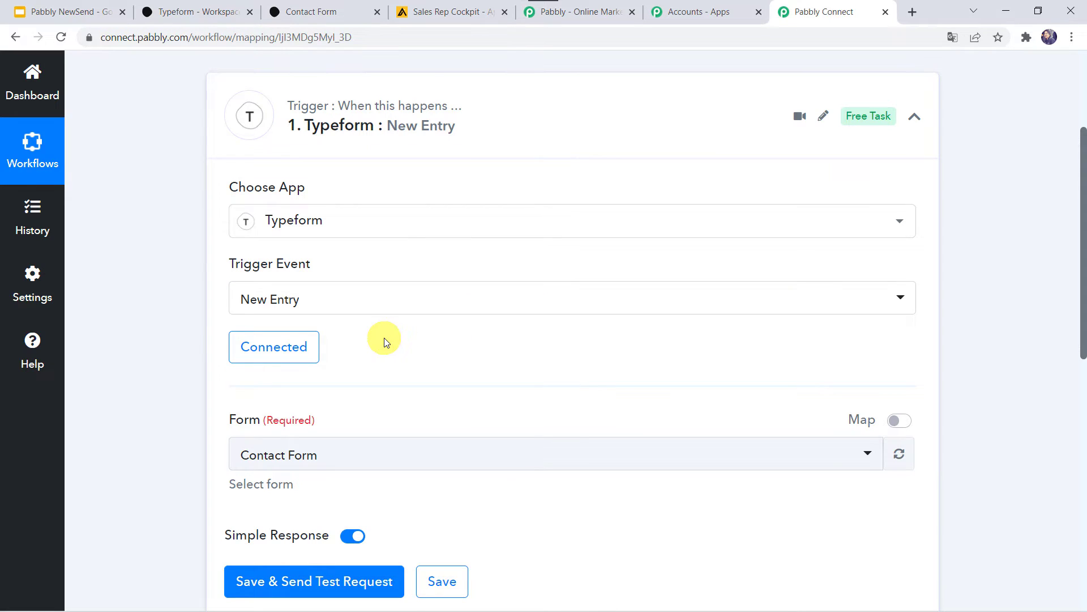
{"action": "scroll", "coordinate": [385, 339], "scroll_direction": "down", "scroll_amount": 2}
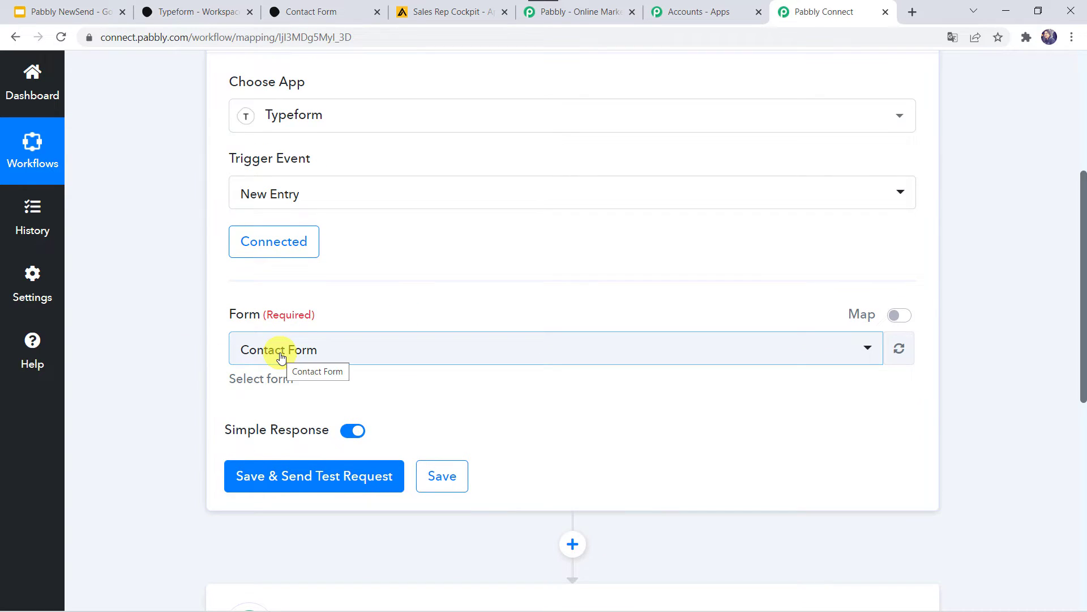
{"action": "left_click", "coordinate": [211, 11]}
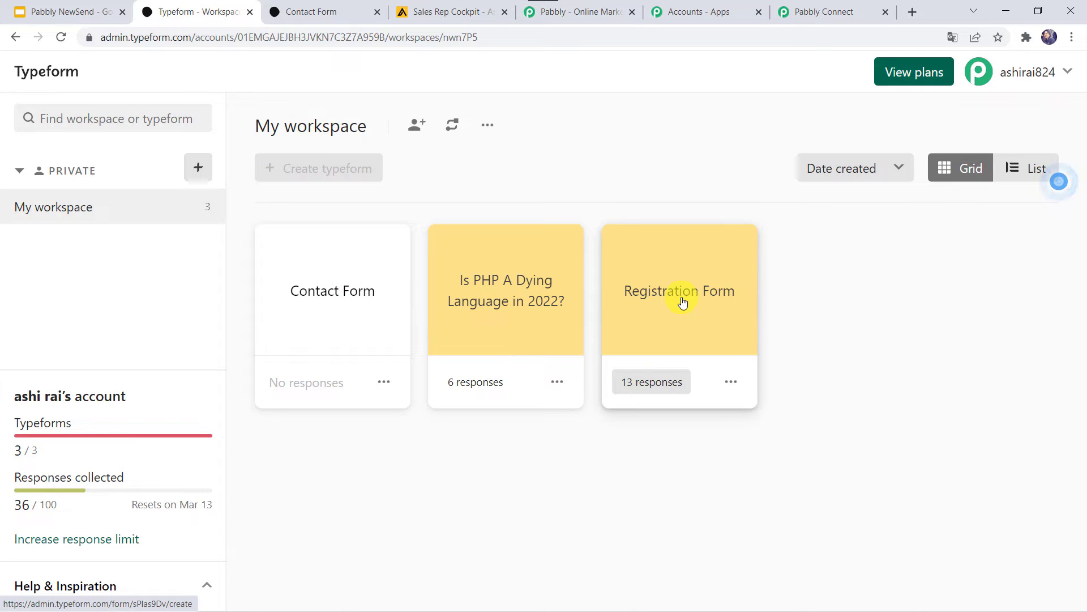
Review the Contact Form's questions and Share link in Typeform, then return to Pabbly Connect.
{"action": "left_click", "coordinate": [342, 307]}
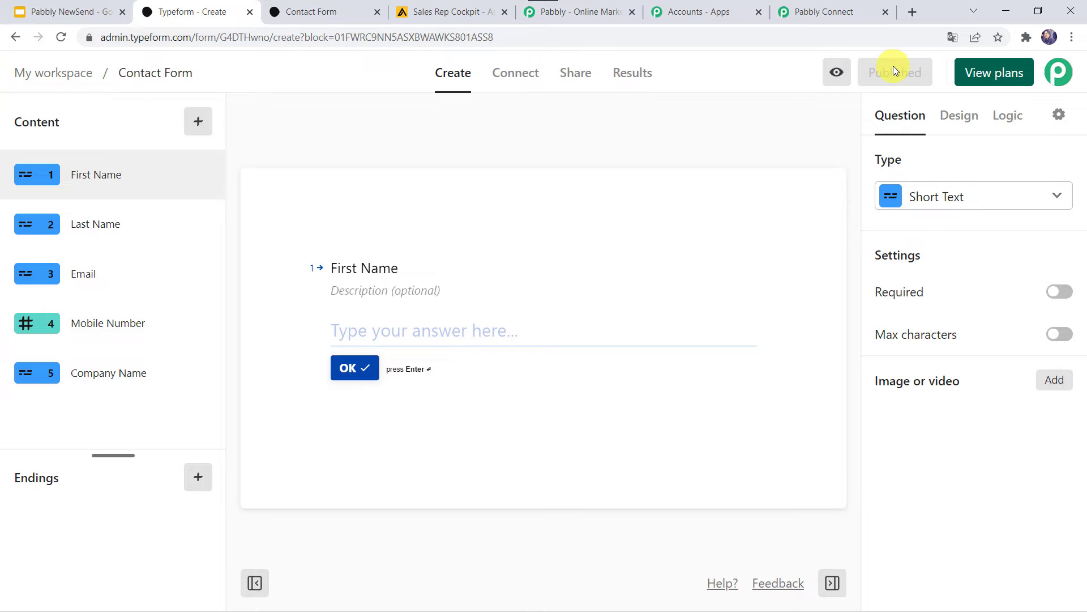
{"action": "left_click", "coordinate": [579, 72]}
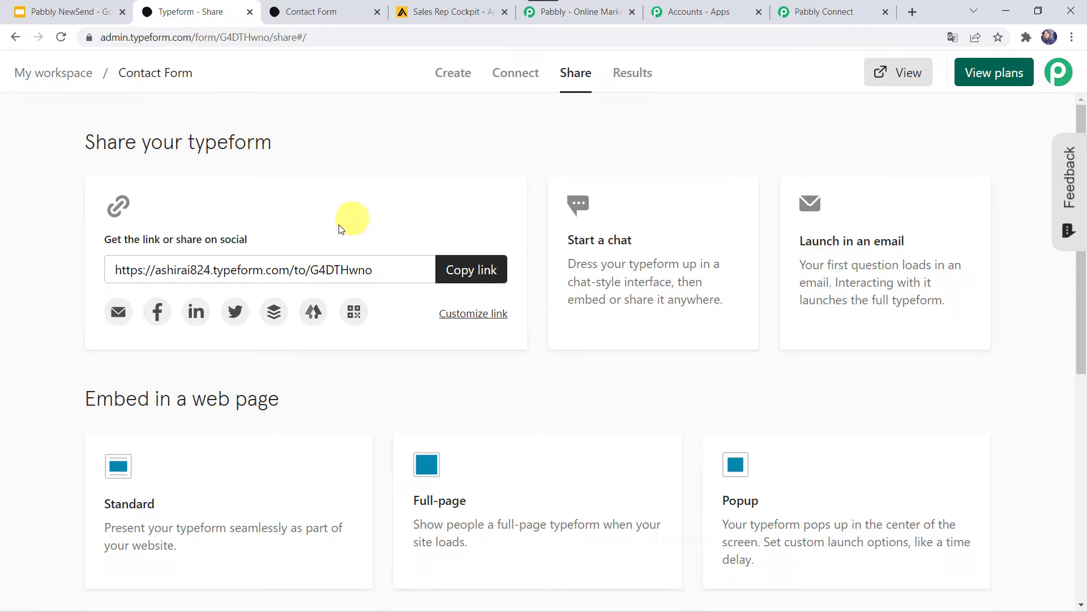
{"action": "left_click", "coordinate": [809, 13]}
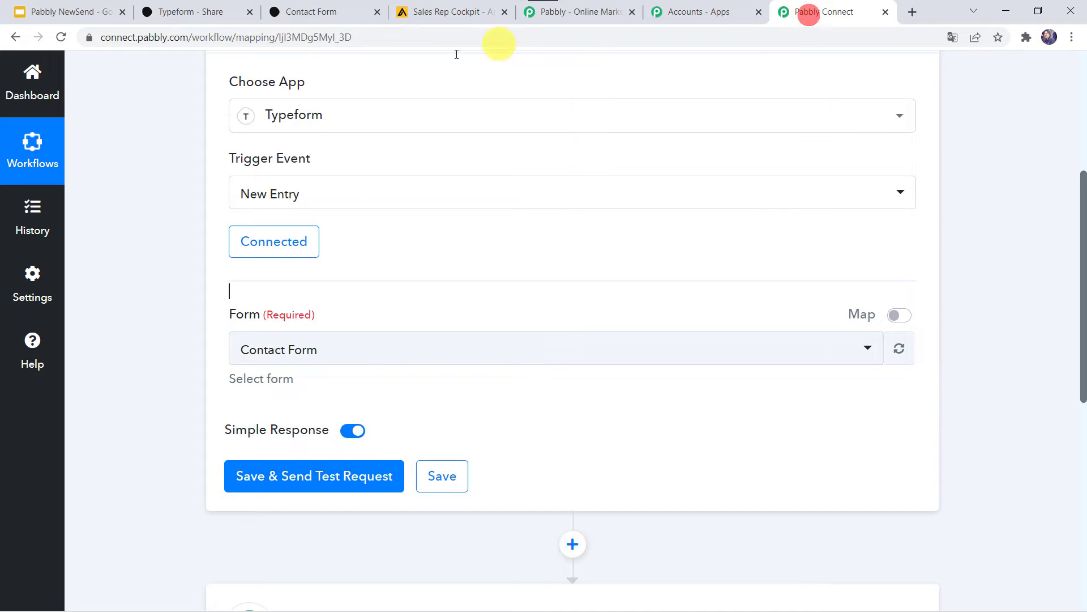
Pick Contact Form as the trigger form, send a test request, and open the live form.
{"action": "left_click", "coordinate": [271, 349]}
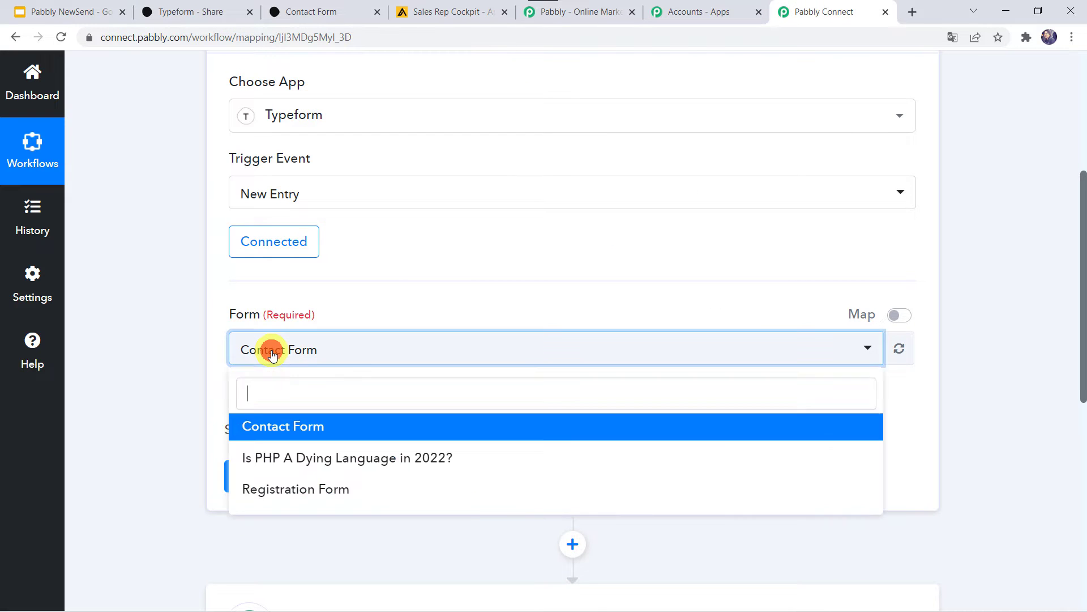
{"action": "left_click", "coordinate": [310, 429]}
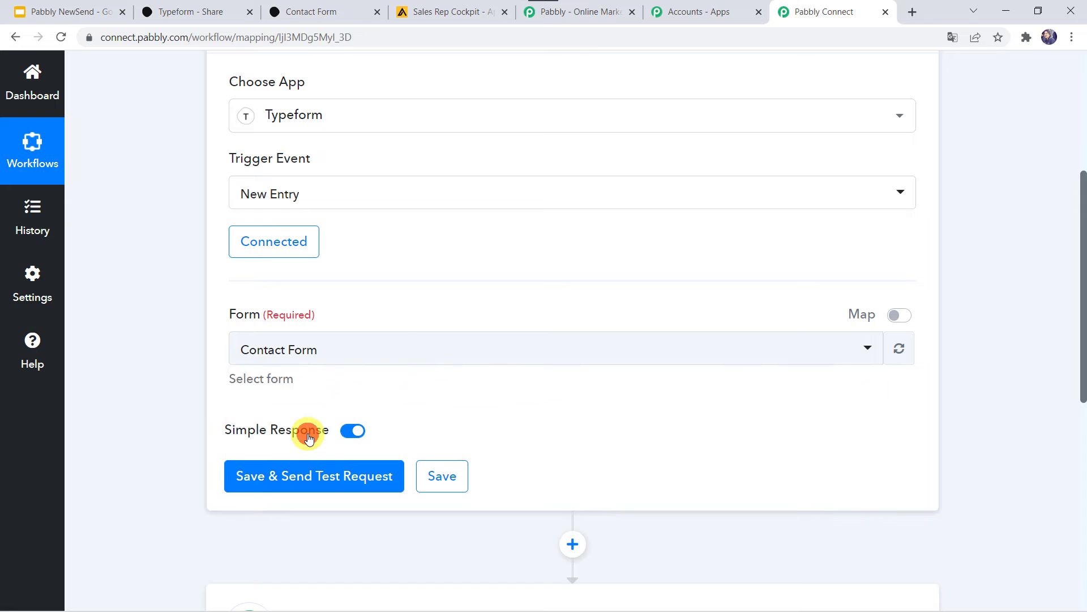
{"action": "left_click", "coordinate": [308, 480]}
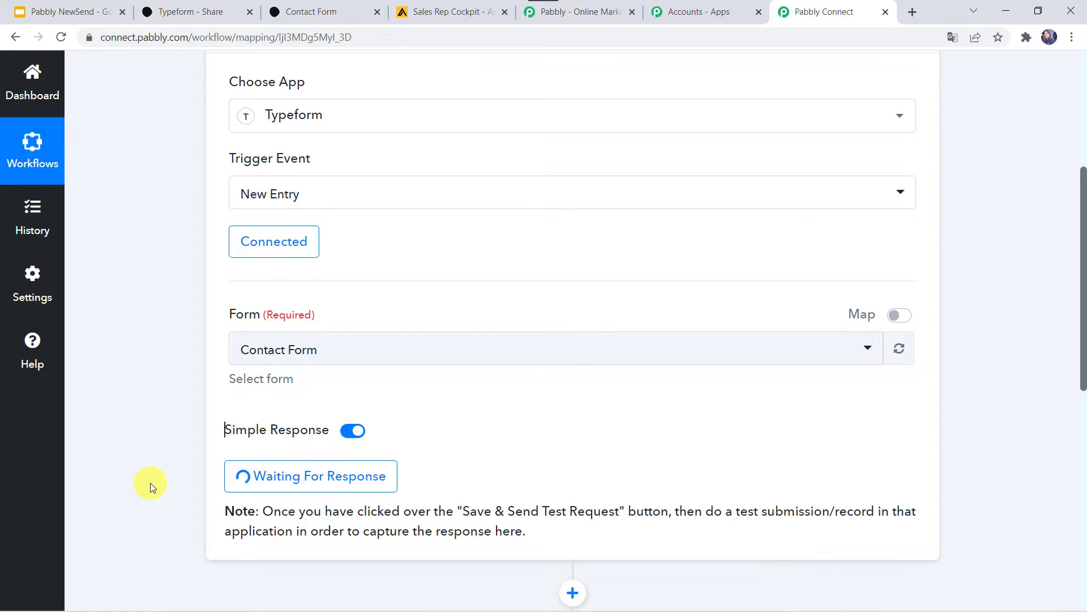
{"action": "left_click", "coordinate": [316, 9]}
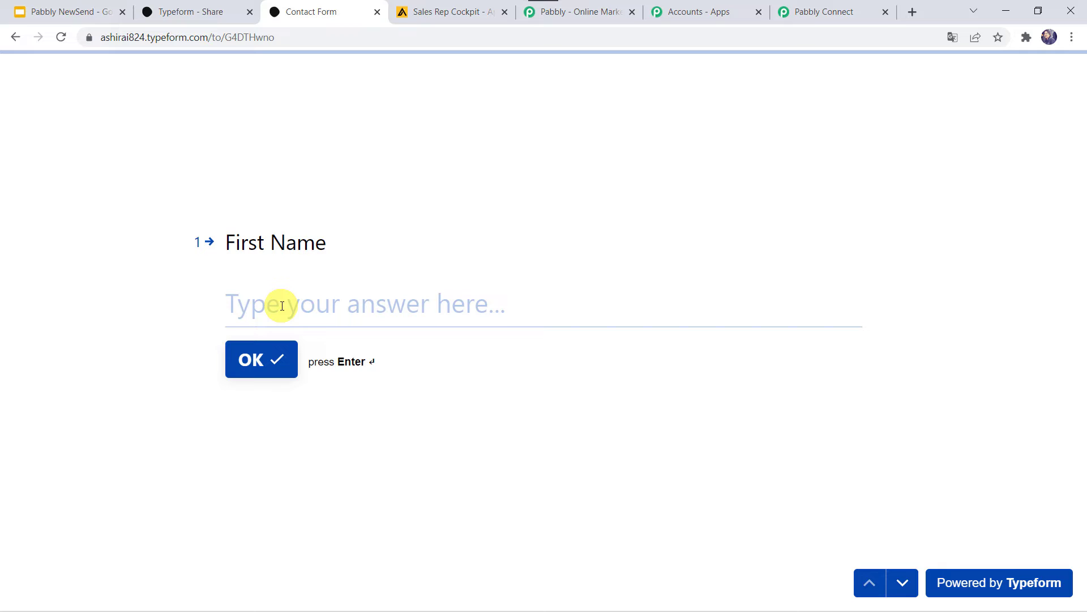
Fill in the test contact's first name, last name and e-mail address.
{"action": "left_click", "coordinate": [340, 306]}
{"action": "type", "text": "Adam"}
{"action": "key", "text": "Return"}
{"action": "type", "text": "Smith"}
{"action": "key", "text": "Return"}
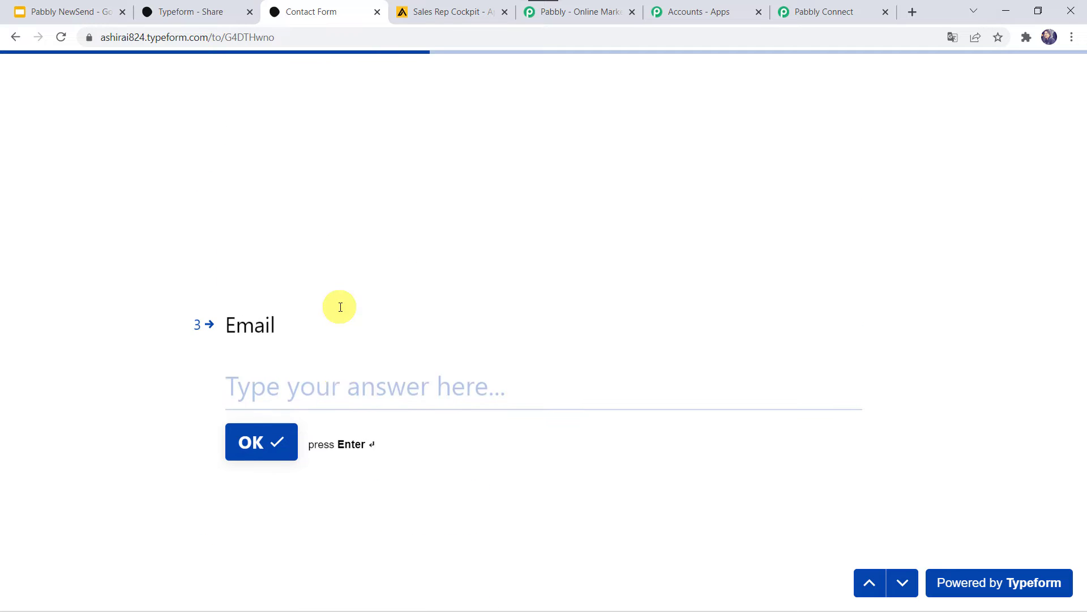
{"action": "type", "text": "m"}
{"action": "key", "text": "BackSpace"}
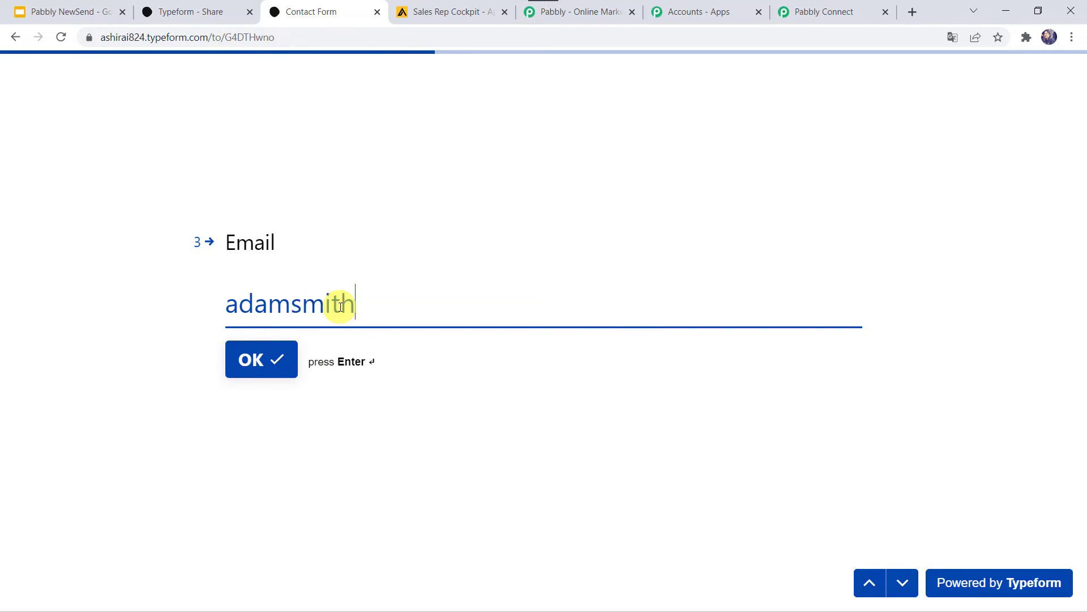
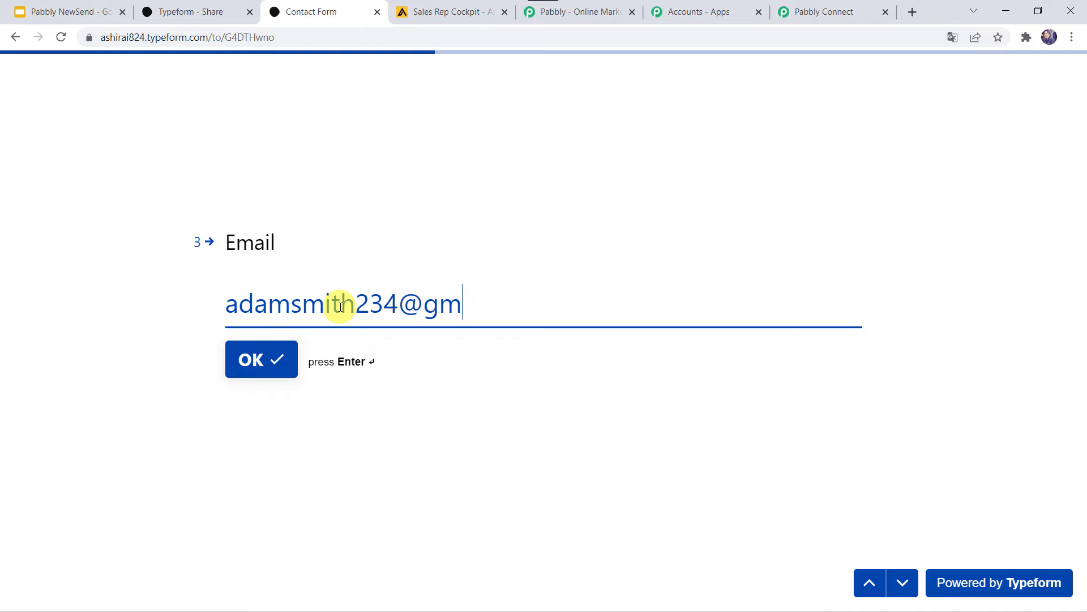
{"action": "key", "text": "Return"}
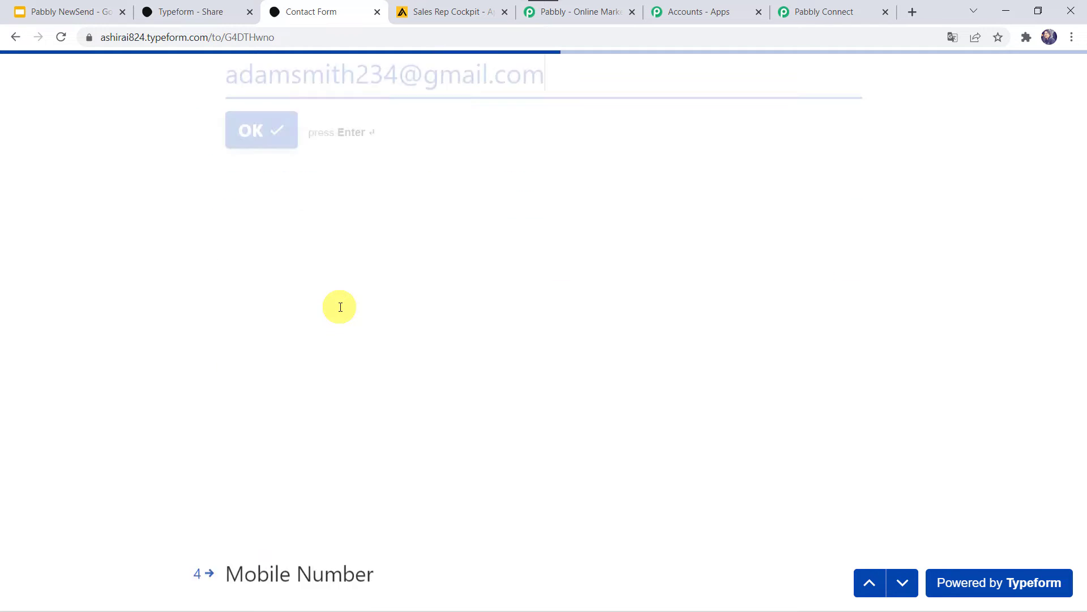
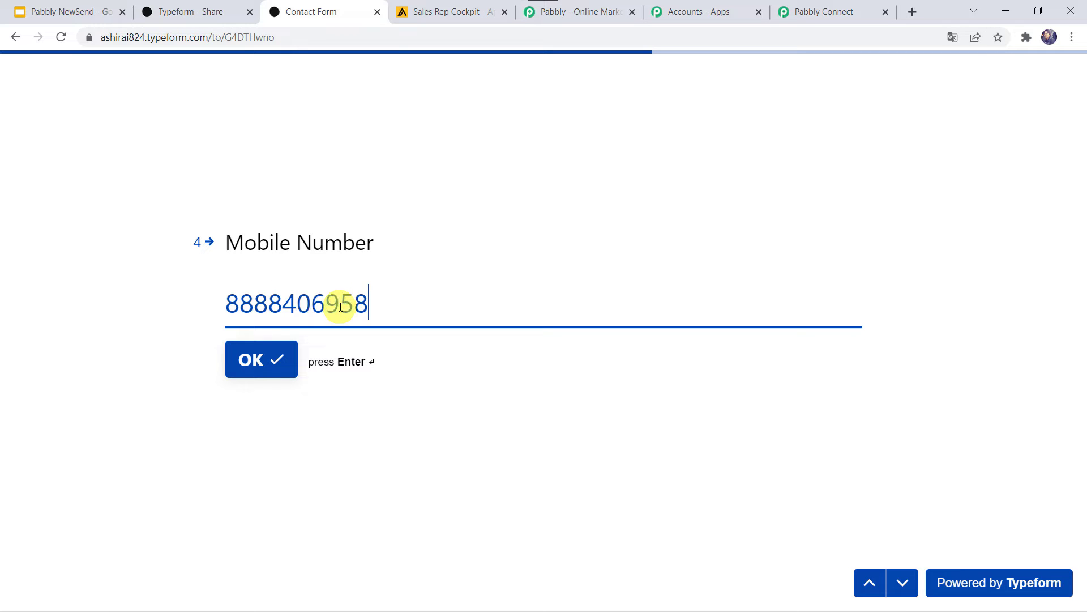
Enter the mobile number and company Pabbly, submit the form, and return to Pabbly Connect.
{"action": "key", "text": "Return"}
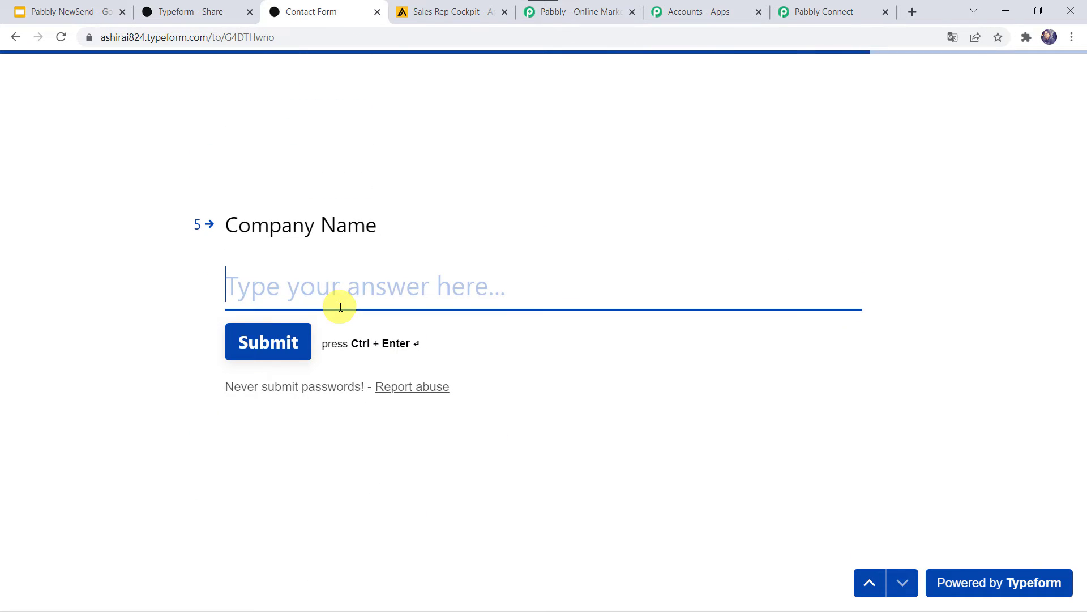
{"action": "type", "text": "Pabbly"}
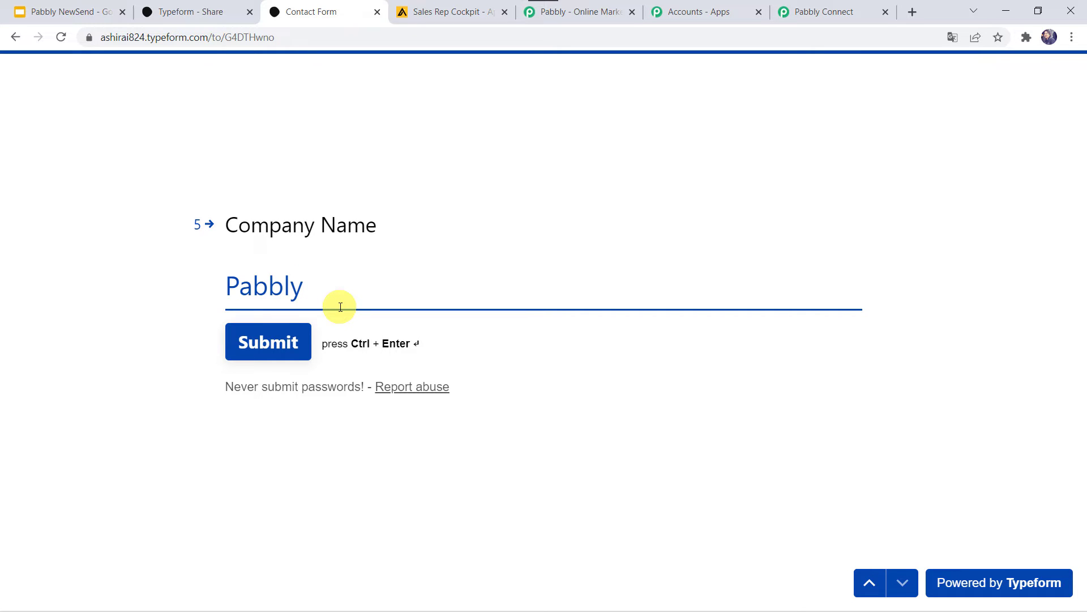
{"action": "left_click", "coordinate": [265, 341]}
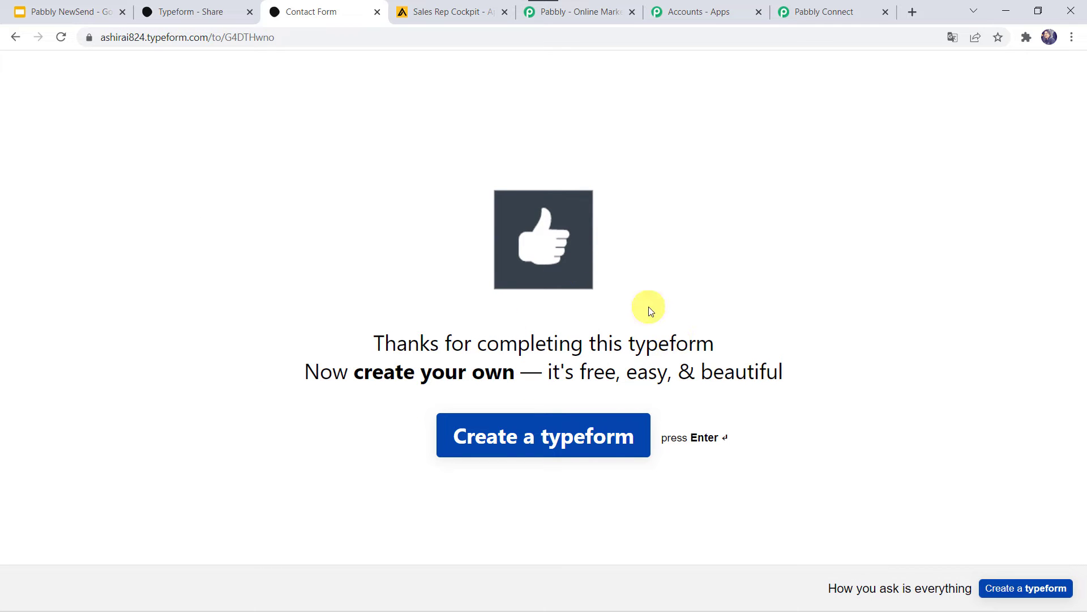
{"action": "left_click", "coordinate": [833, 17]}
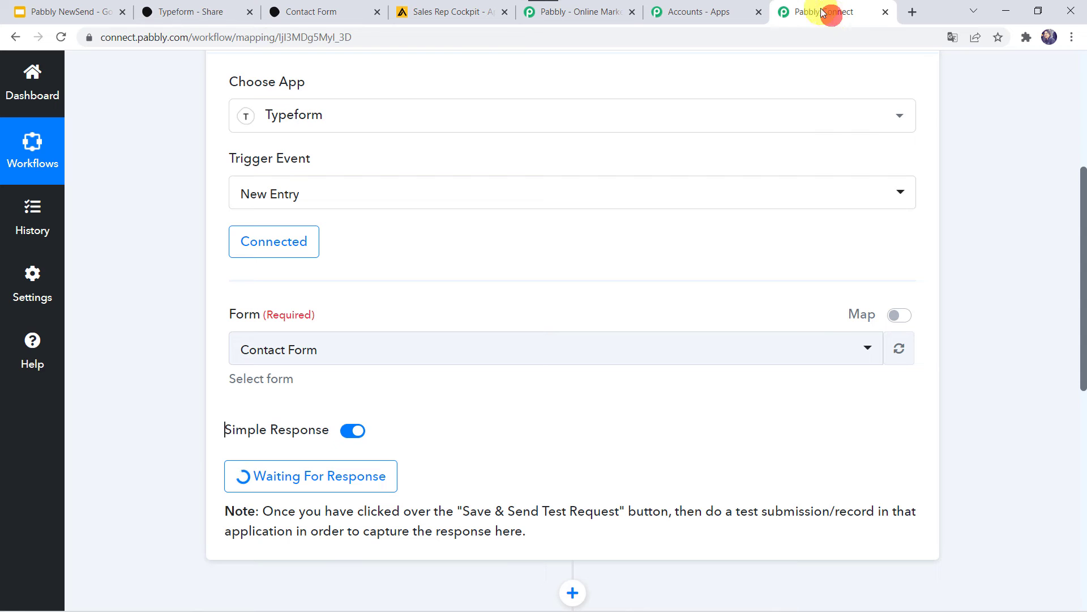
Scroll through the received Typeform response to check each answer, including company Pabbly.
{"action": "scroll", "coordinate": [202, 447], "scroll_direction": "down", "scroll_amount": 9}
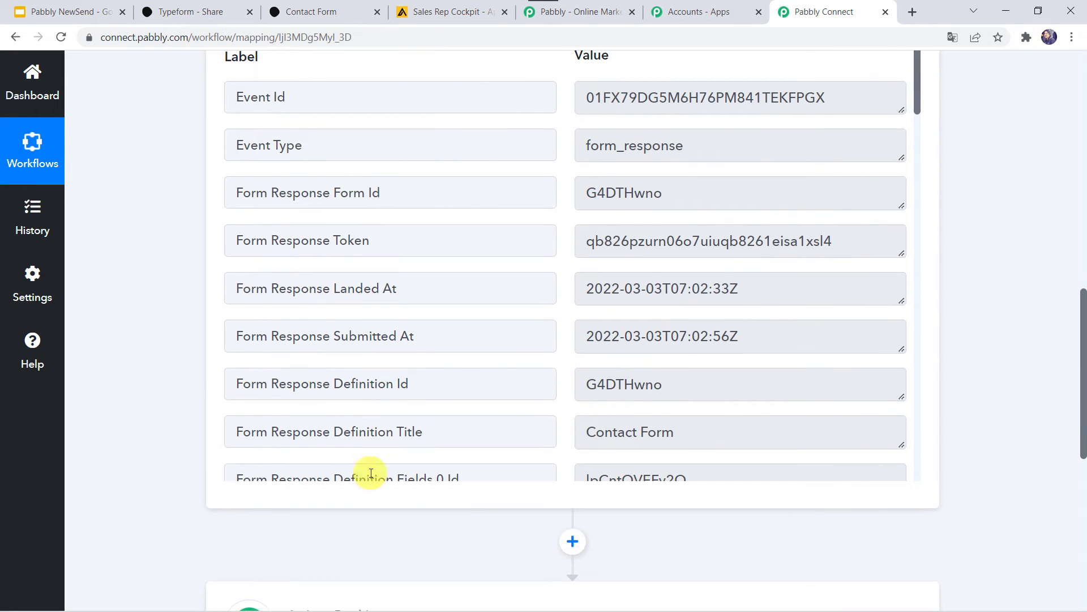
{"action": "left_click_drag", "start_coordinate": [915, 83], "coordinate": [893, 411]}
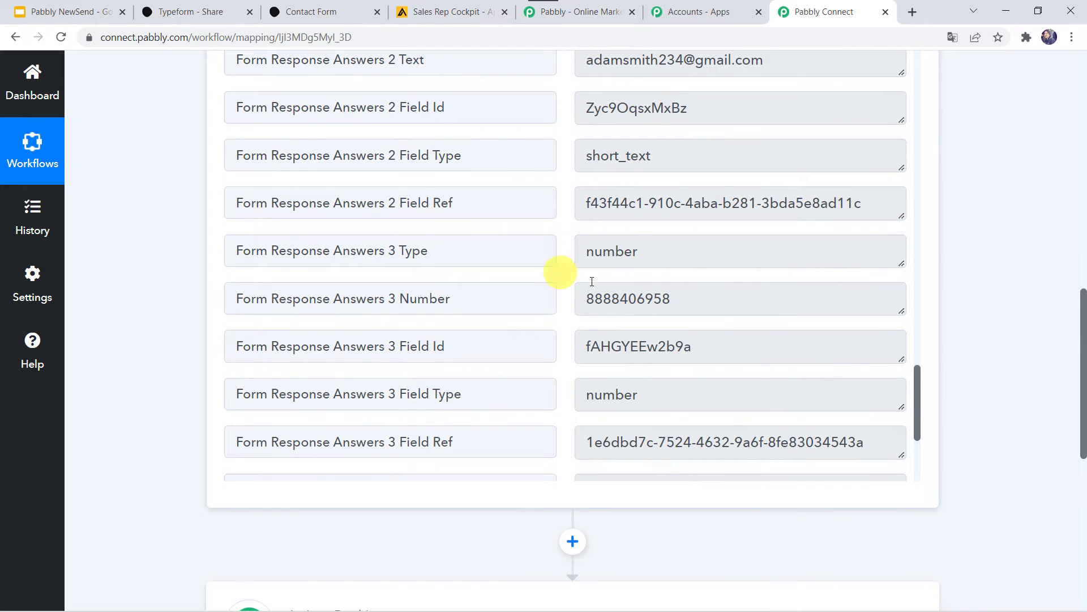
{"action": "scroll", "coordinate": [510, 262], "scroll_direction": "up", "scroll_amount": 10}
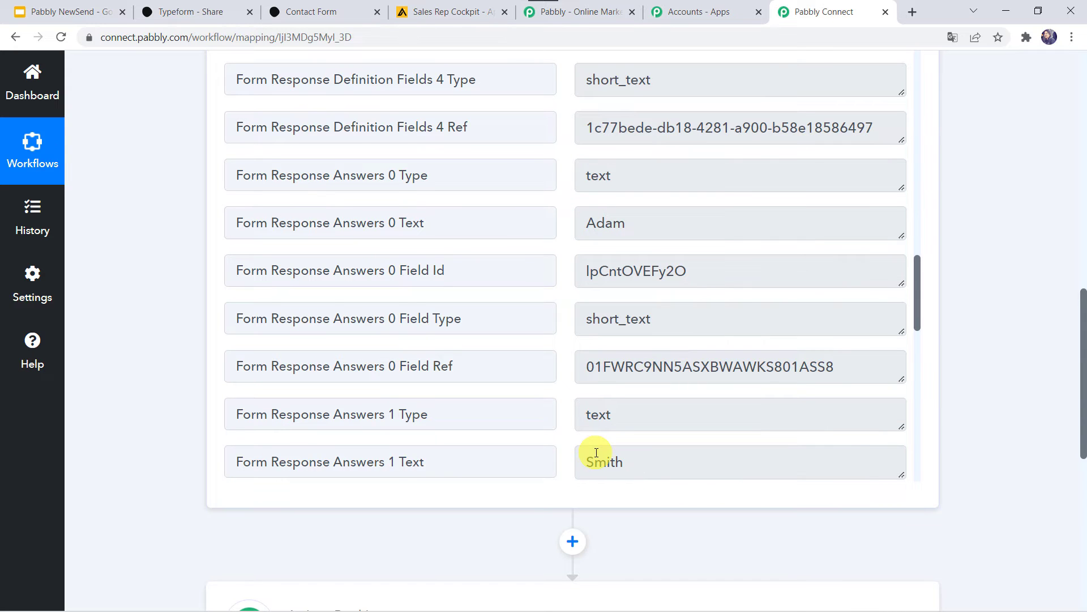
{"action": "scroll", "coordinate": [597, 452], "scroll_direction": "down", "scroll_amount": 7}
{"action": "scroll", "coordinate": [610, 306], "scroll_direction": "down", "scroll_amount": 6}
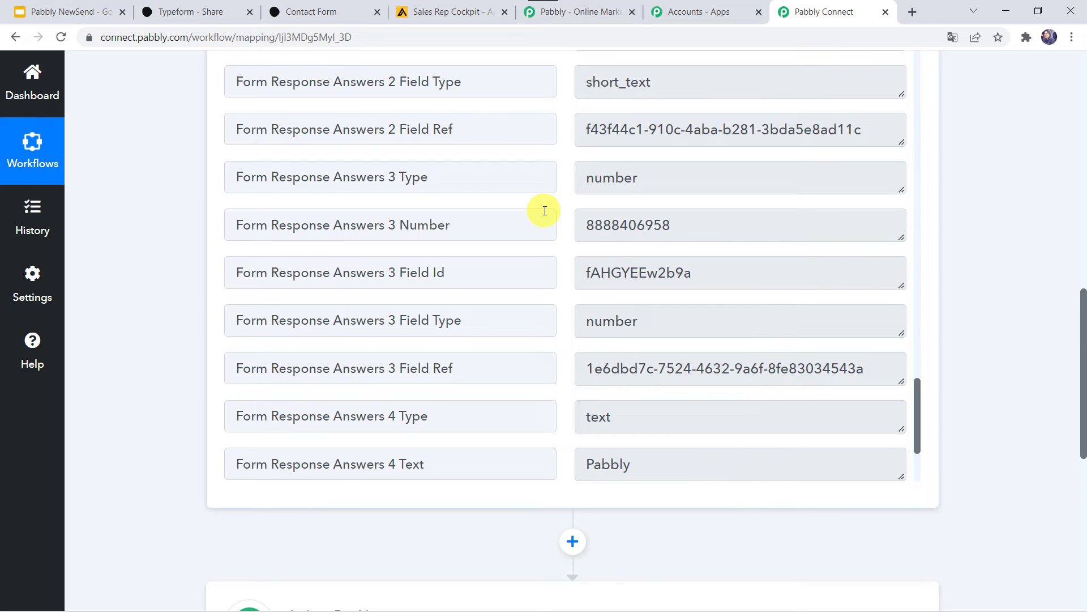
{"action": "scroll", "coordinate": [185, 539], "scroll_direction": "down", "scroll_amount": 8}
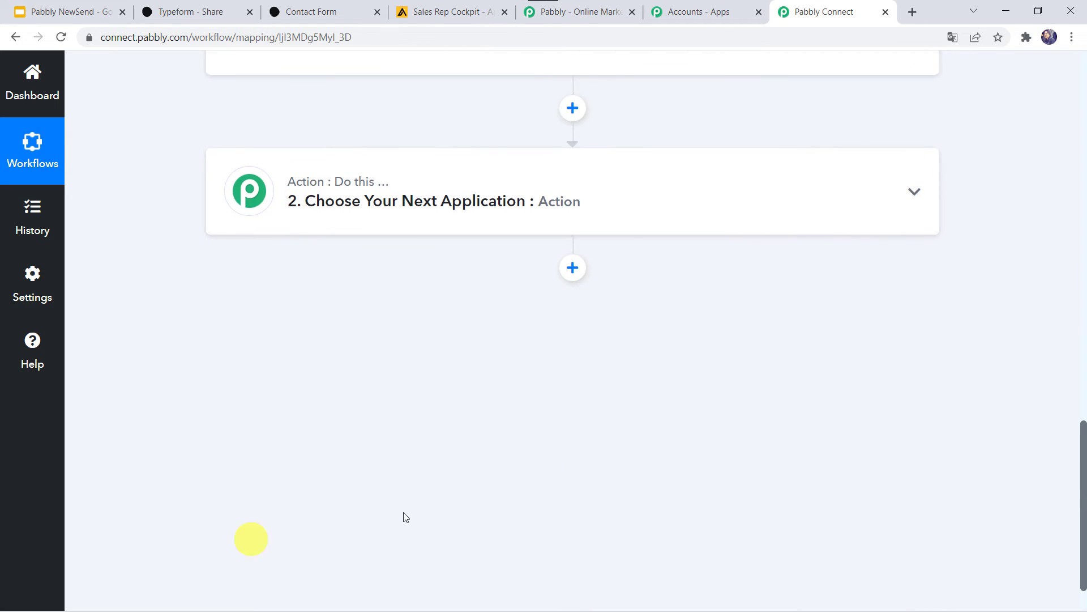
Set the action step to Apollo with the Create Contact event.
{"action": "left_click", "coordinate": [497, 216]}
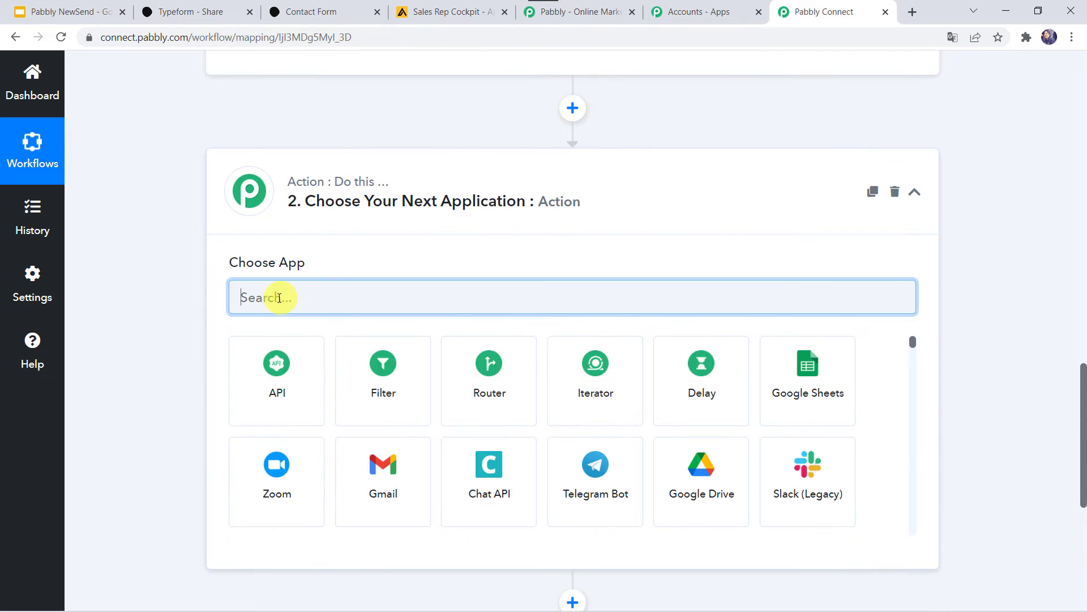
{"action": "type", "text": "apo"}
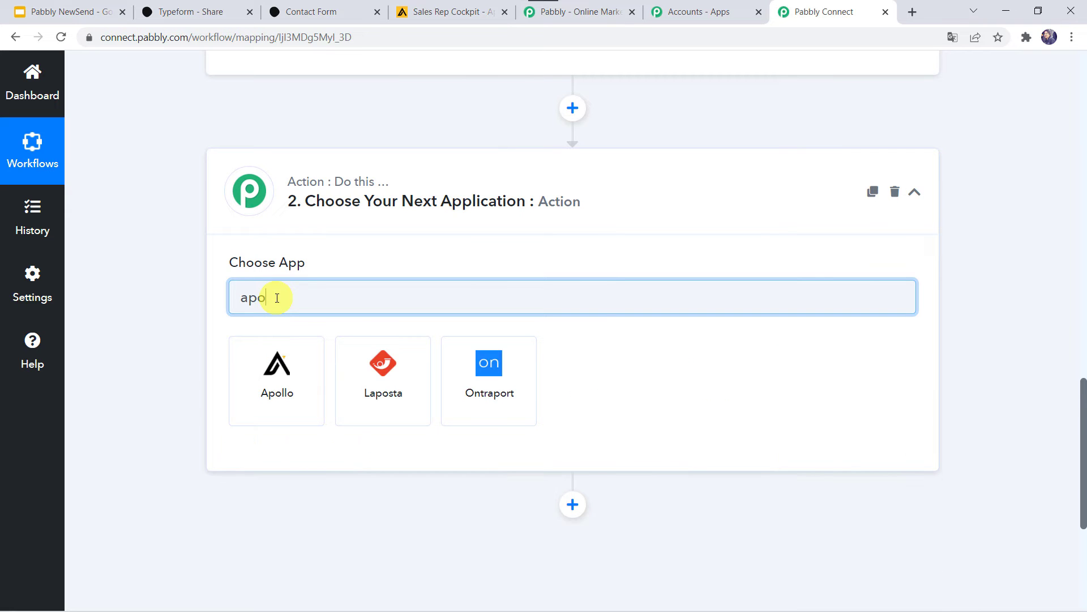
{"action": "left_click", "coordinate": [271, 393]}
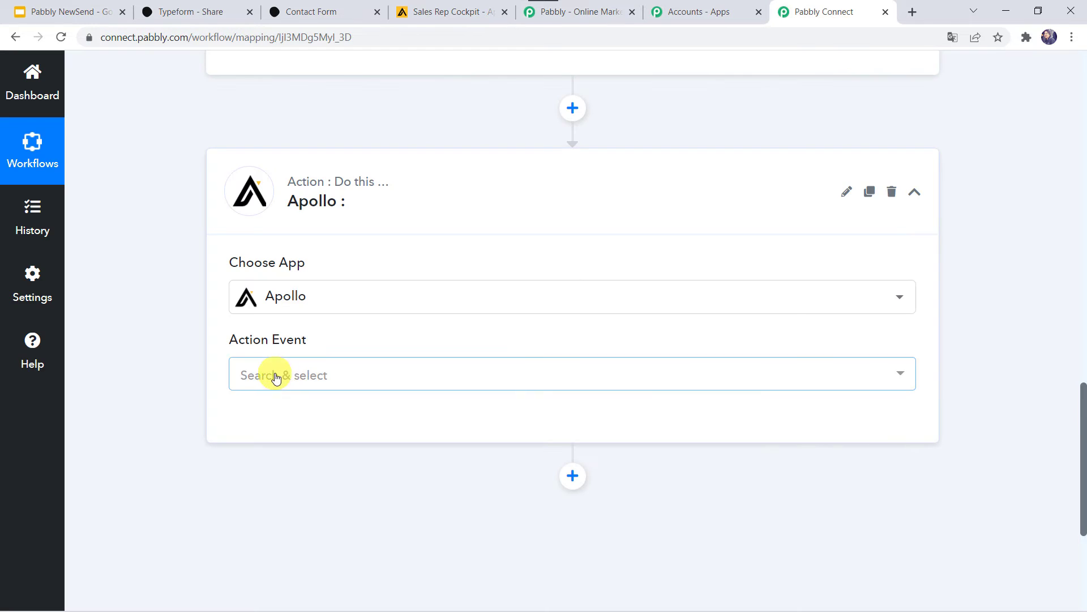
{"action": "left_click", "coordinate": [275, 375]}
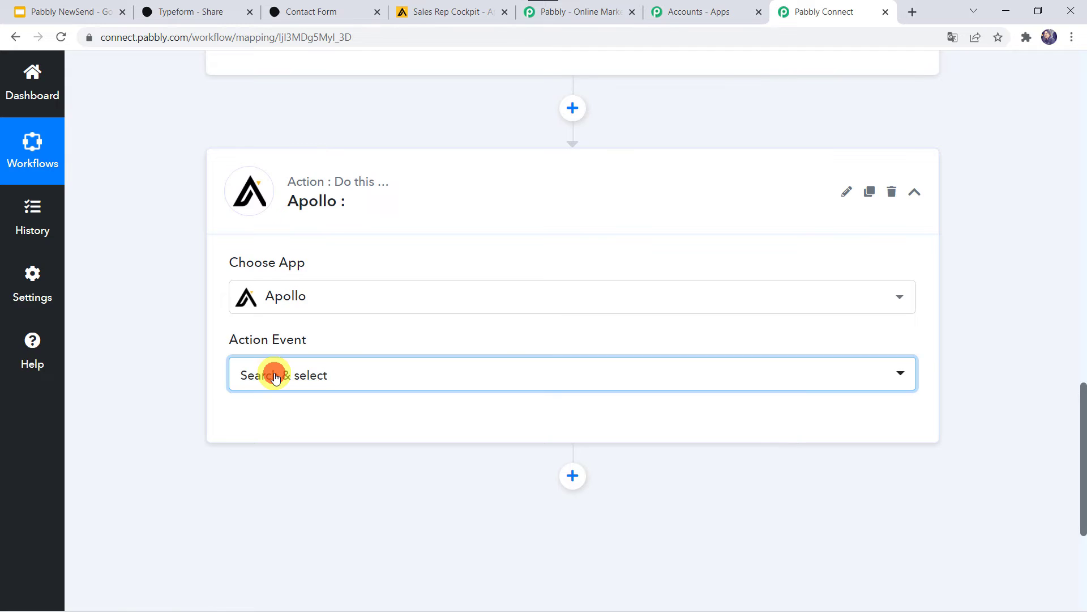
{"action": "left_click", "coordinate": [311, 180]}
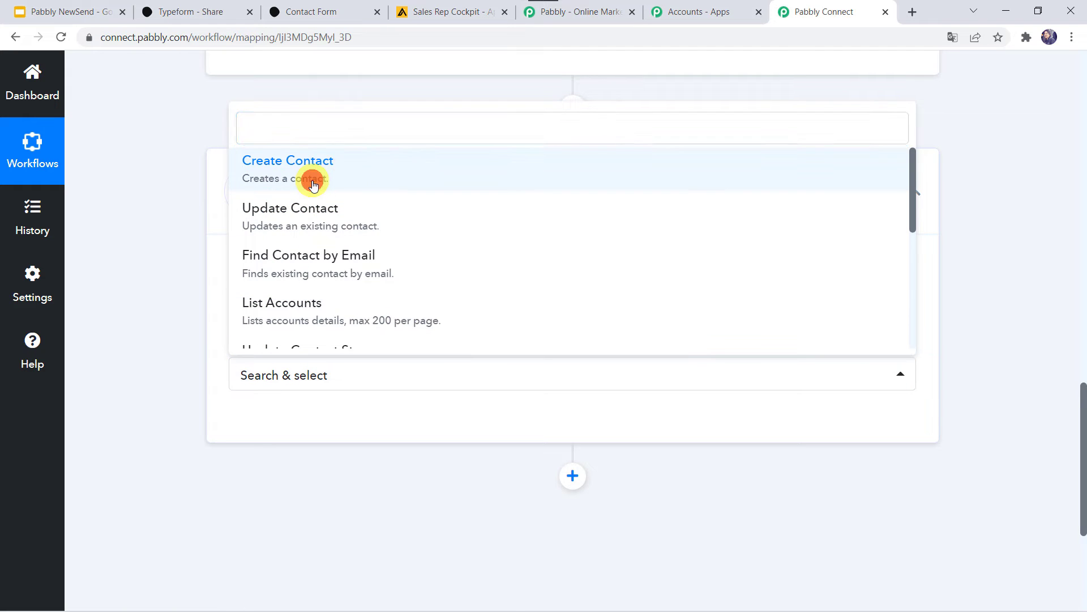
Start a new Apollo connection, Apollo #6, which still needs an API key.
{"action": "left_click", "coordinate": [249, 424]}
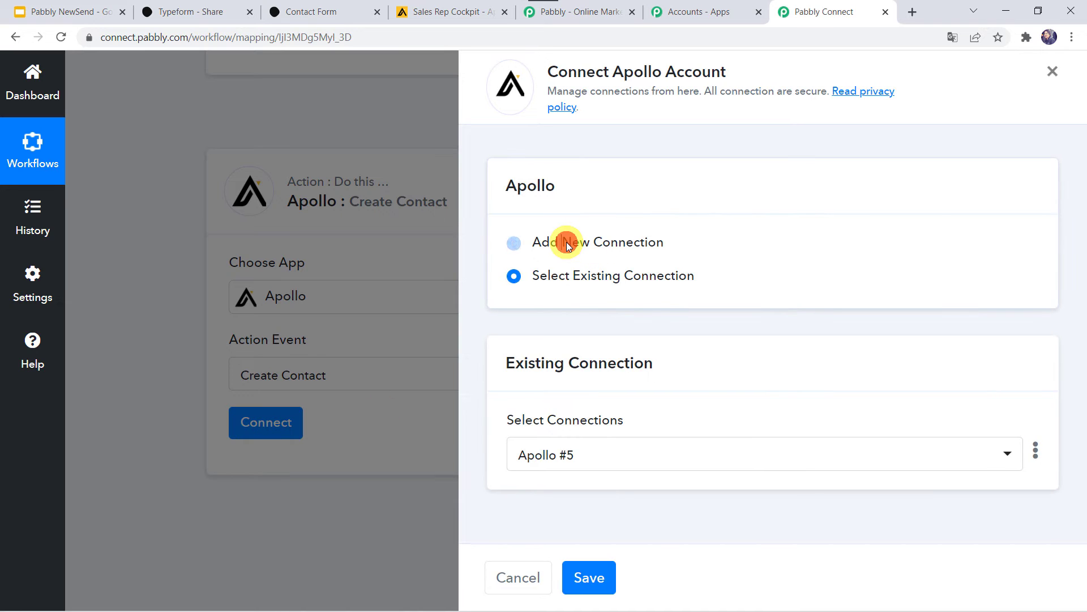
{"action": "left_click", "coordinate": [566, 243]}
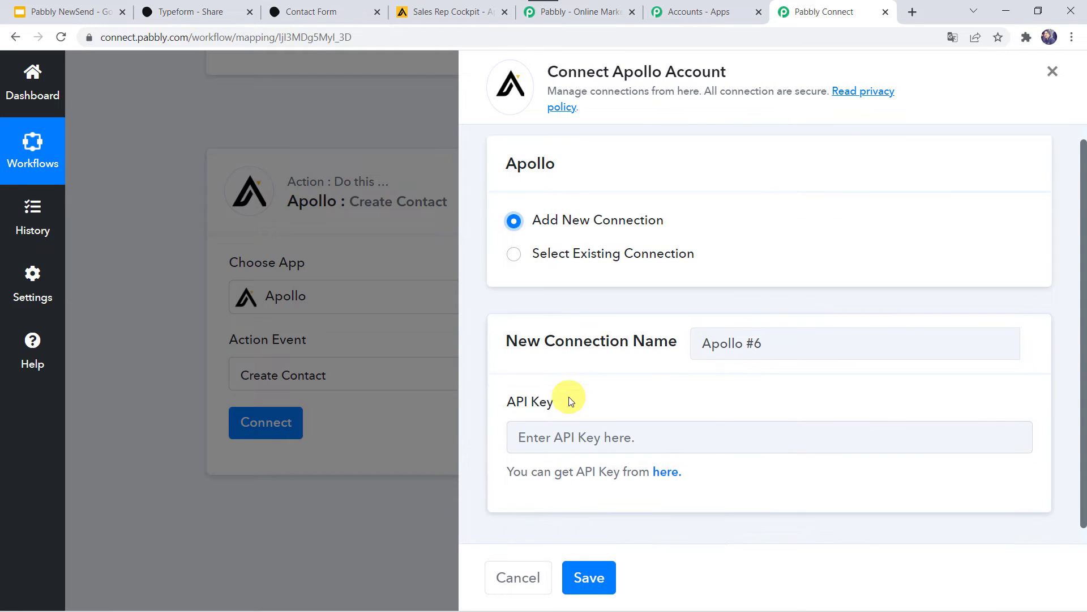
{"action": "scroll", "coordinate": [569, 396], "scroll_direction": "down", "scroll_amount": 1}
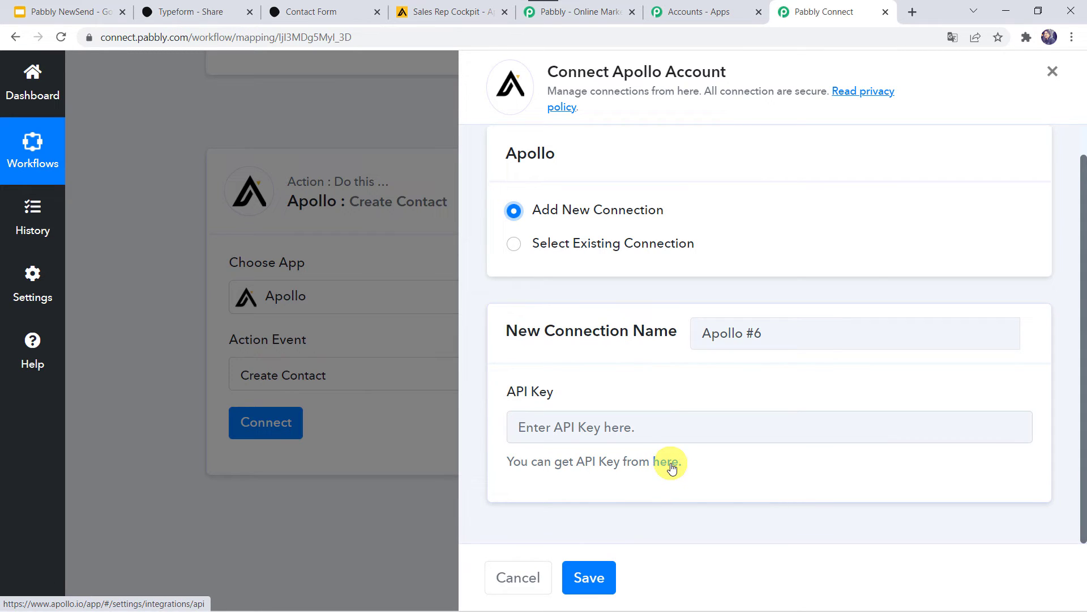
Reveal and select the API key under Apollo's Settings > Integrations > API, then return to Pabbly Connect.
{"action": "left_click", "coordinate": [436, 12]}
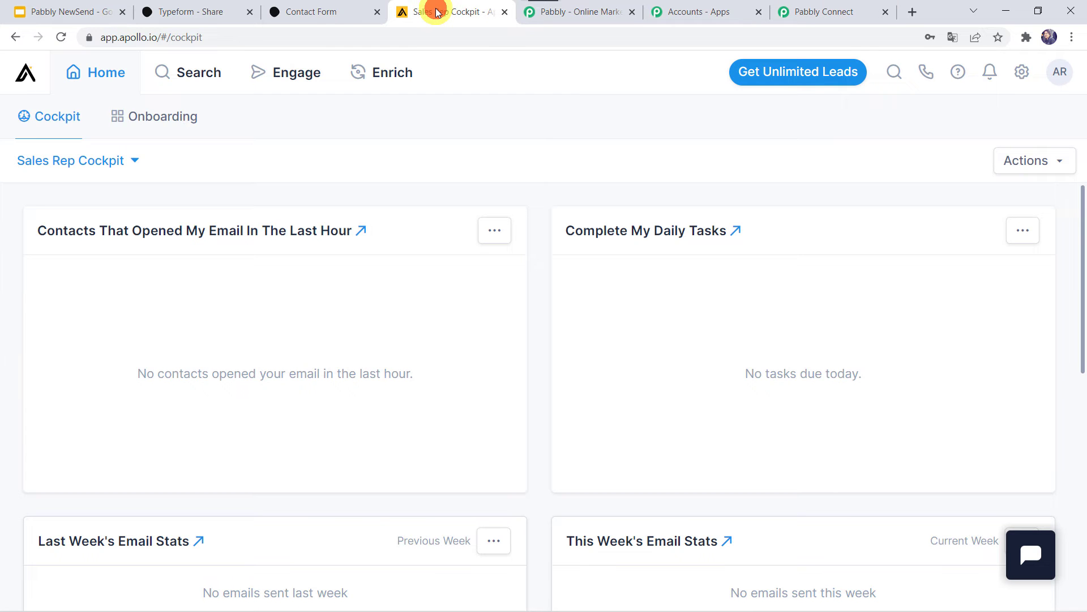
{"action": "left_click", "coordinate": [1023, 75]}
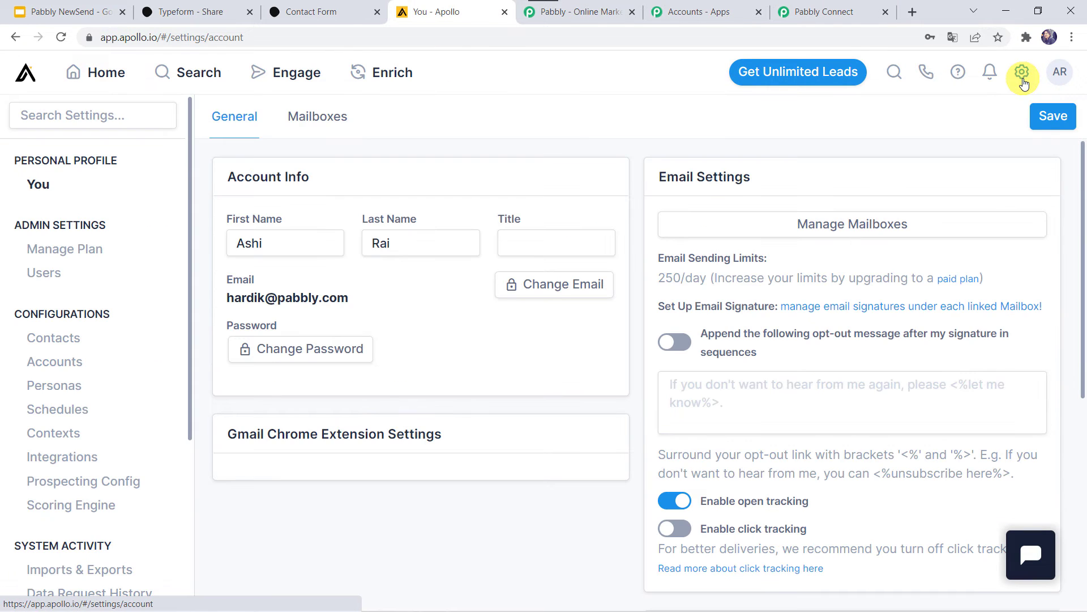
{"action": "left_click", "coordinate": [55, 461]}
{"action": "scroll", "coordinate": [520, 453], "scroll_direction": "down", "scroll_amount": 5}
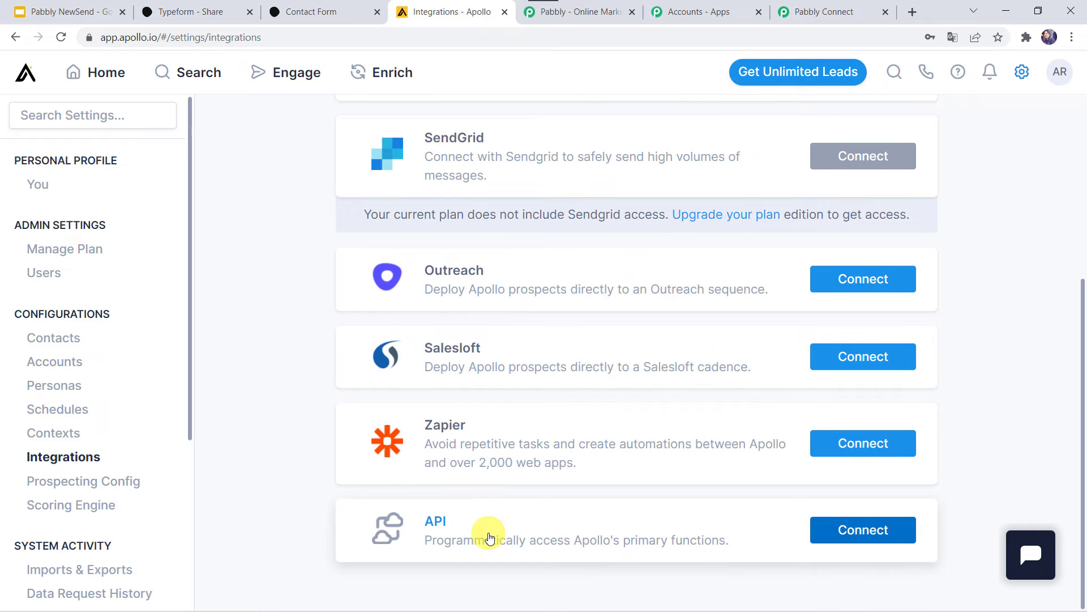
{"action": "left_click", "coordinate": [651, 521]}
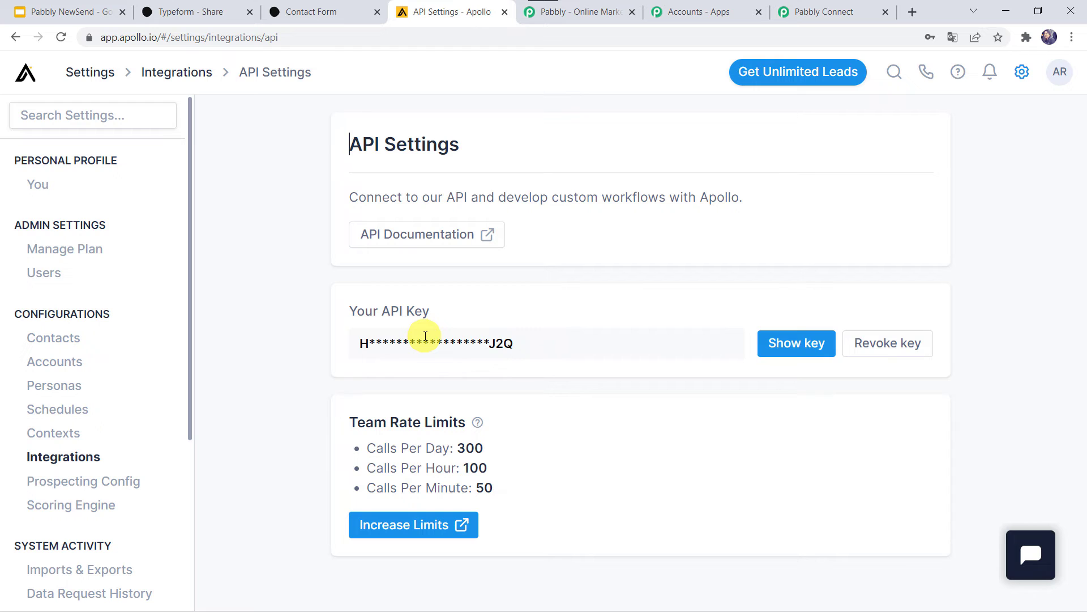
{"action": "left_click", "coordinate": [785, 340]}
{"action": "double_click", "coordinate": [479, 340]}
{"action": "key", "text": "ctrl+c"}
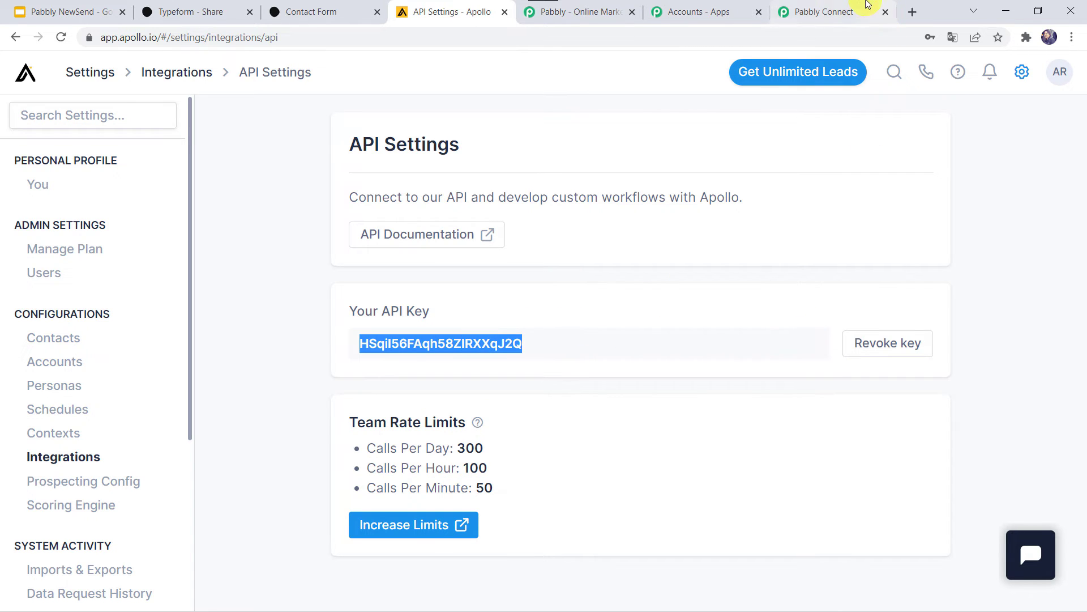
{"action": "left_click", "coordinate": [828, 11]}
Paste the Apollo API key into the connection popup and save it so Apollo shows Connected.
{"action": "left_click", "coordinate": [593, 417]}
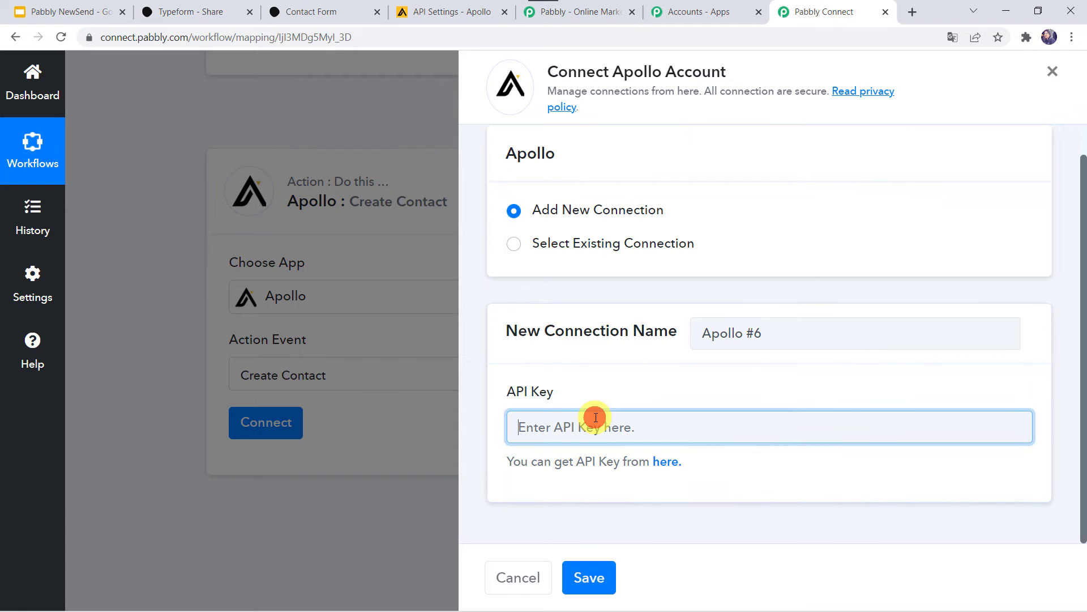
{"action": "right_click", "coordinate": [595, 418]}
{"action": "left_click", "coordinate": [654, 305]}
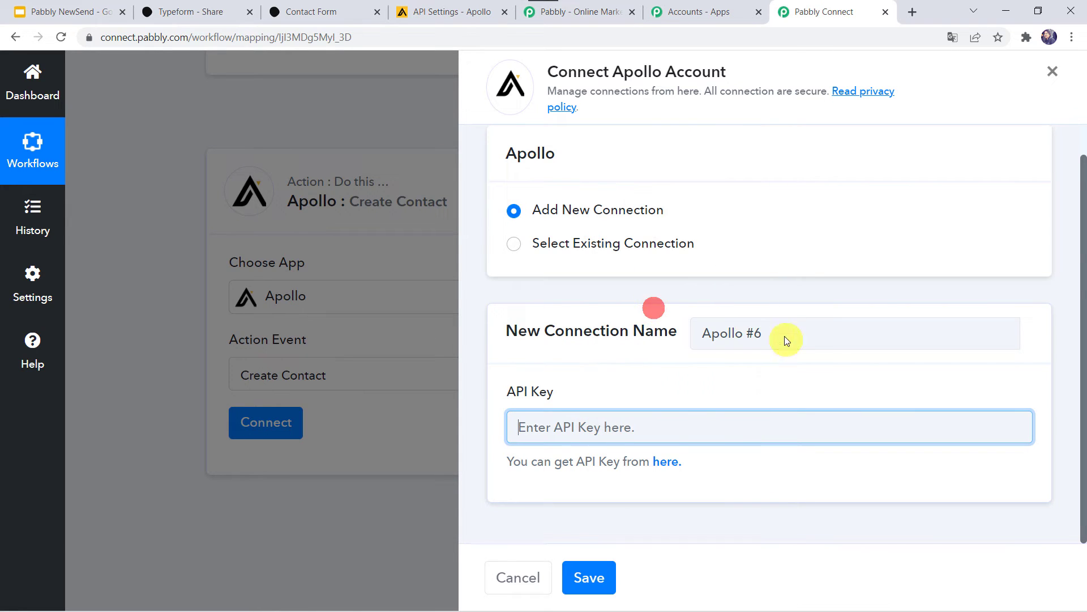
{"action": "left_click", "coordinate": [586, 577]}
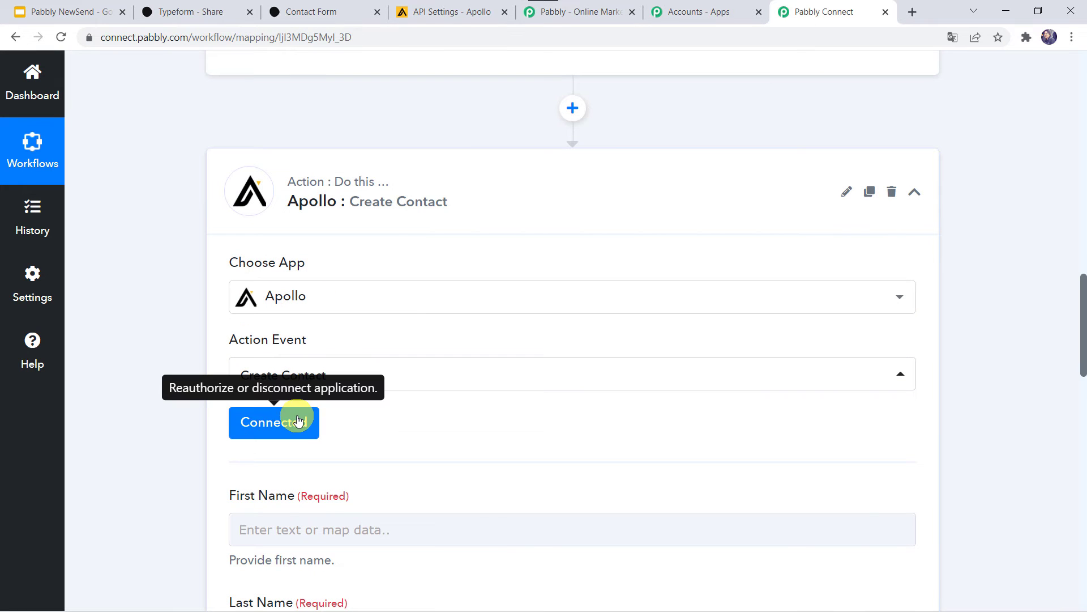
{"action": "scroll", "coordinate": [375, 418], "scroll_direction": "down", "scroll_amount": 3}
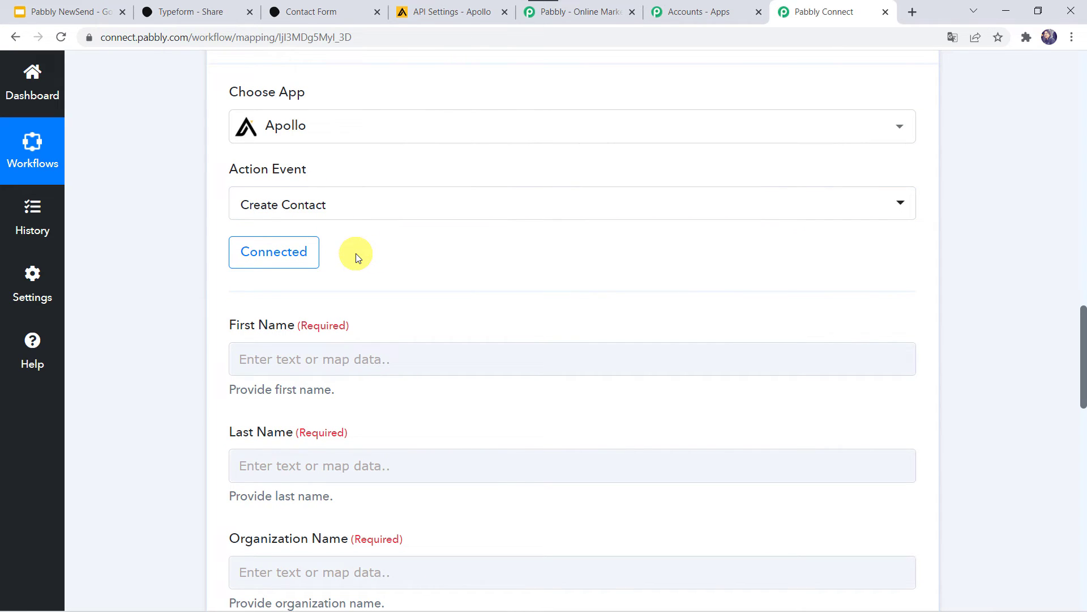
{"action": "scroll", "coordinate": [359, 259], "scroll_direction": "down", "scroll_amount": 1}
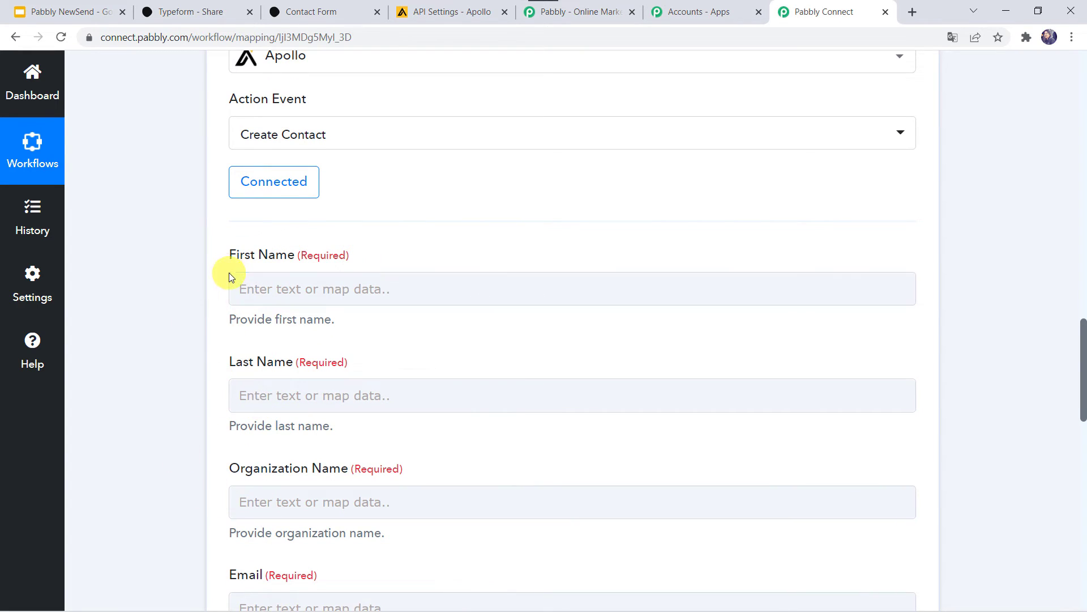
{"action": "scroll", "coordinate": [228, 274], "scroll_direction": "up", "scroll_amount": 9}
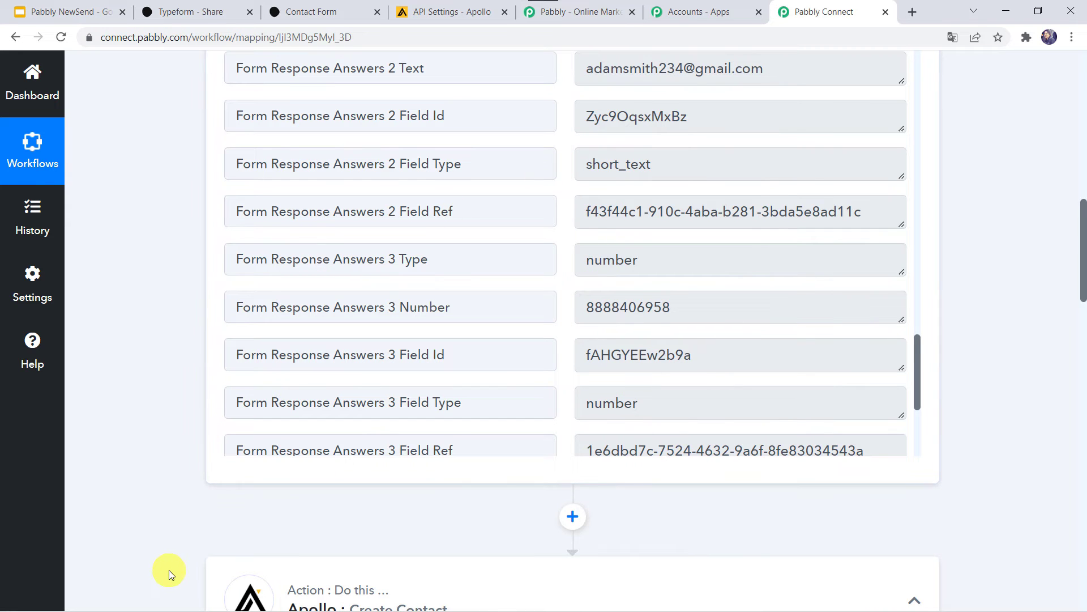
{"action": "scroll", "coordinate": [170, 571], "scroll_direction": "down", "scroll_amount": 9}
Map the Typeform first-name and last-name answers into Apollo's First Name and Last Name.
{"action": "left_click", "coordinate": [270, 249]}
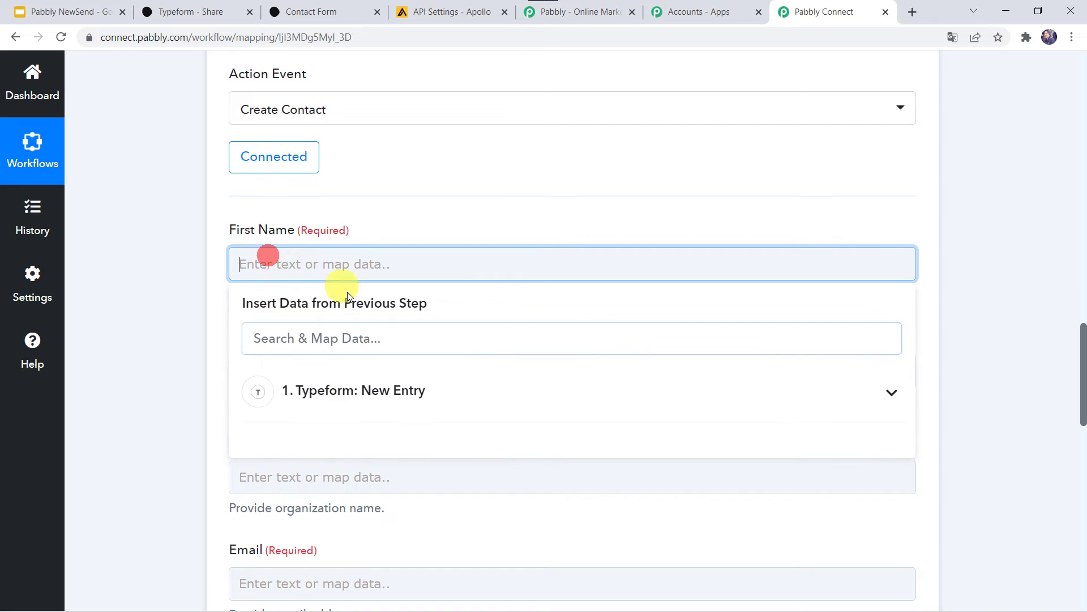
{"action": "left_click", "coordinate": [329, 390]}
{"action": "type", "text": "ad"}
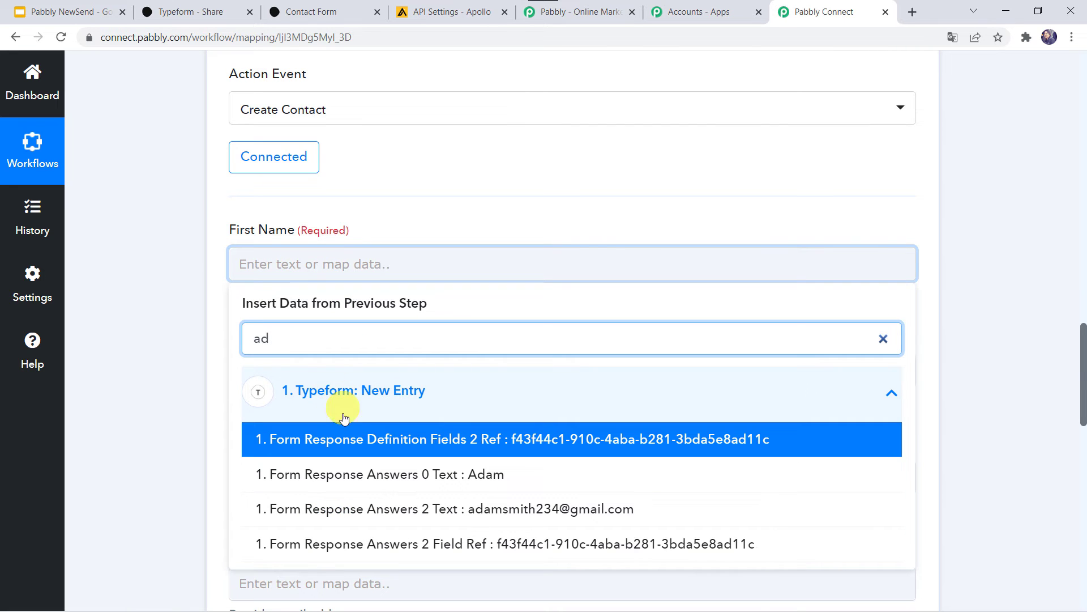
{"action": "left_click", "coordinate": [323, 478]}
{"action": "left_click", "coordinate": [128, 443]}
{"action": "scroll", "coordinate": [128, 443], "scroll_direction": "down", "scroll_amount": 2}
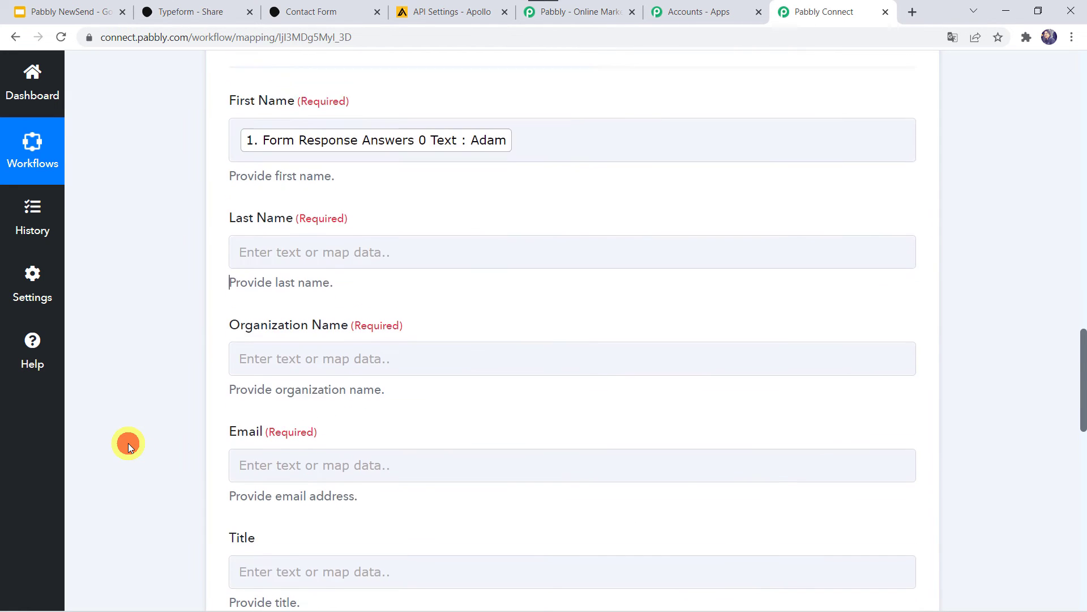
{"action": "left_click", "coordinate": [306, 239]}
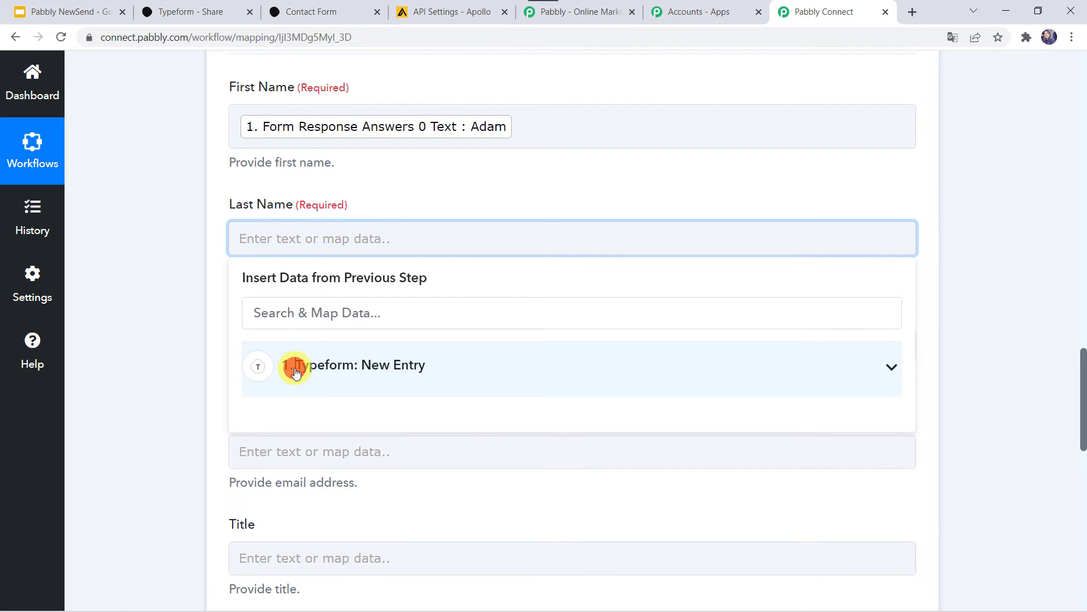
{"action": "left_click", "coordinate": [295, 372]}
{"action": "type", "text": "smi"}
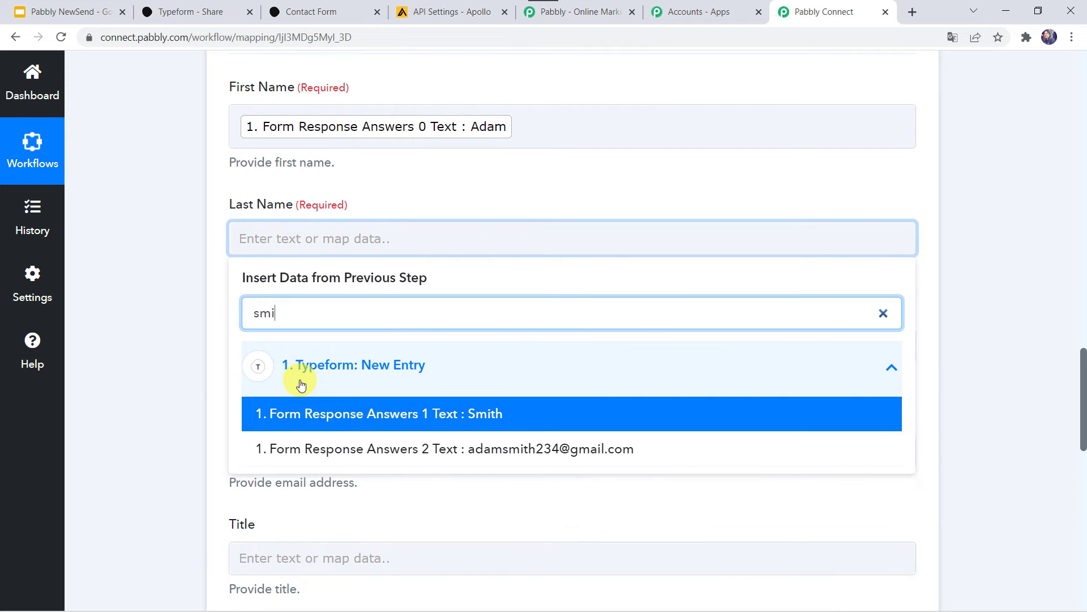
{"action": "left_click", "coordinate": [298, 414]}
{"action": "left_click", "coordinate": [158, 402]}
{"action": "scroll", "coordinate": [158, 402], "scroll_direction": "down", "scroll_amount": 1}
Map the Typeform company answer (Pabbly) into Organization Name and the e-mail answer into Email.
{"action": "left_click", "coordinate": [274, 223]}
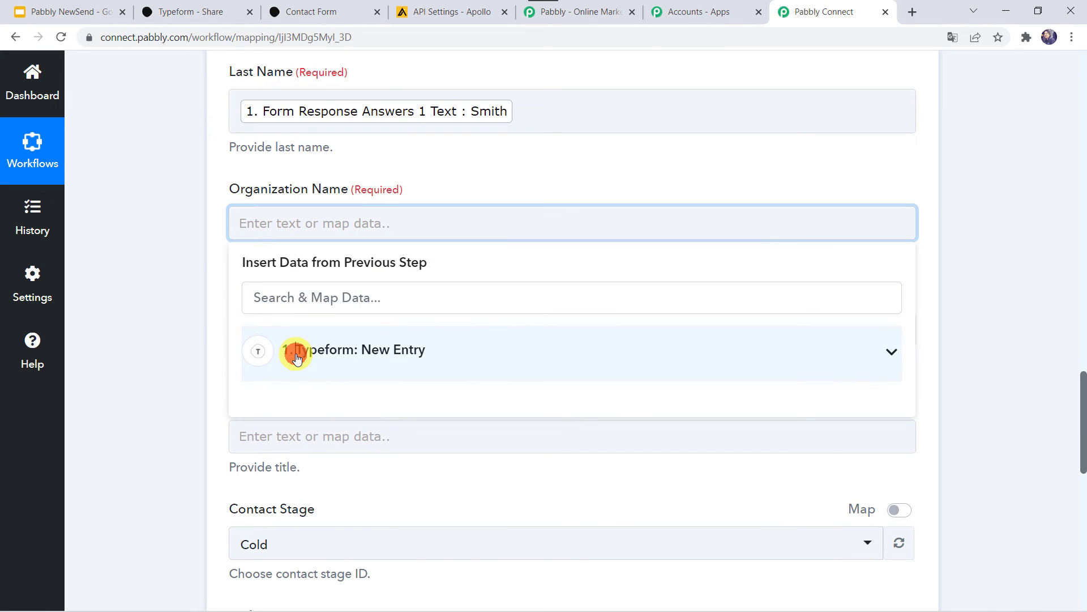
{"action": "type", "text": "pa"}
{"action": "left_click", "coordinate": [314, 433]}
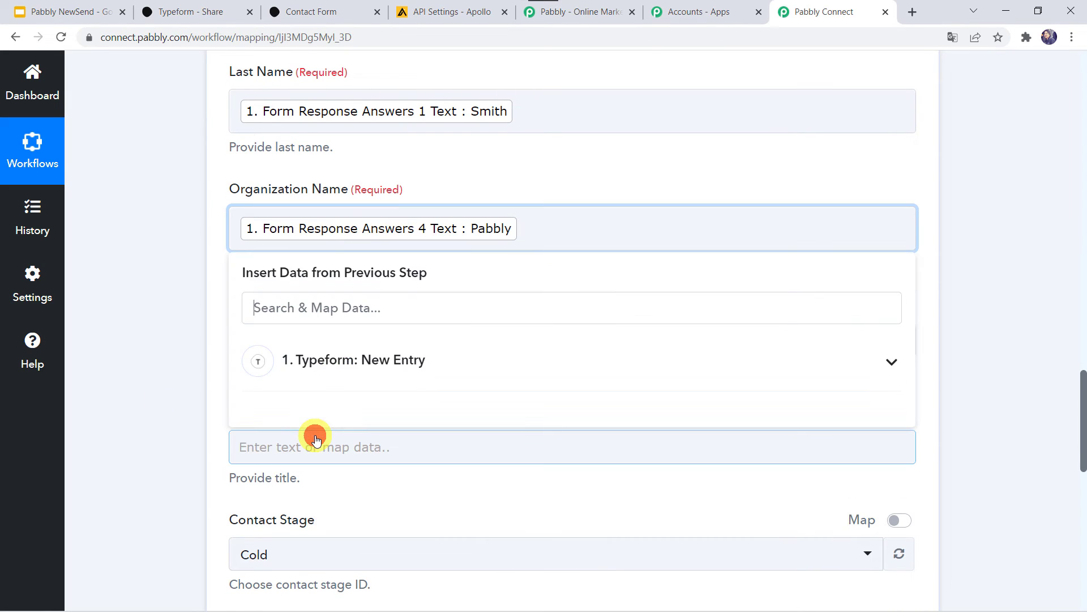
{"action": "left_click", "coordinate": [142, 396]}
{"action": "scroll", "coordinate": [141, 393], "scroll_direction": "down", "scroll_amount": 2}
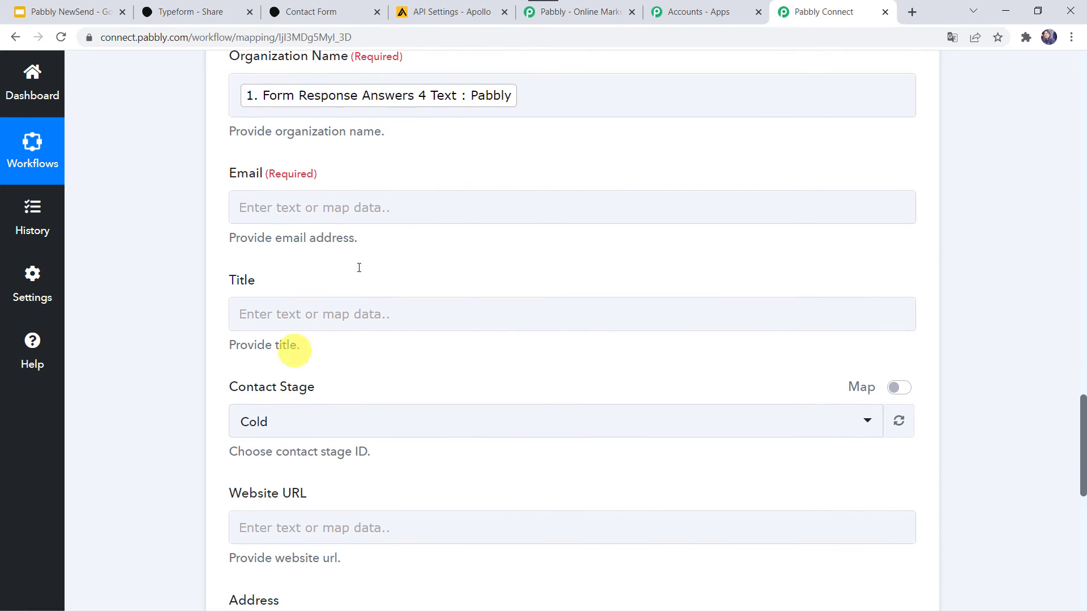
{"action": "left_click", "coordinate": [279, 210]}
{"action": "left_click", "coordinate": [289, 324]}
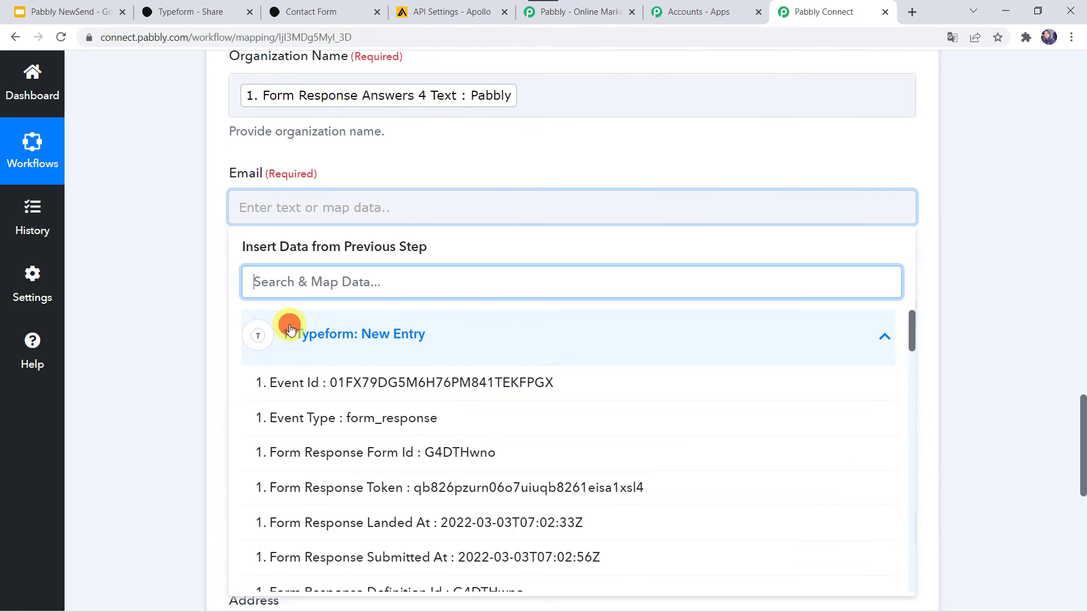
{"action": "type", "text": "@"}
{"action": "left_click", "coordinate": [347, 382]}
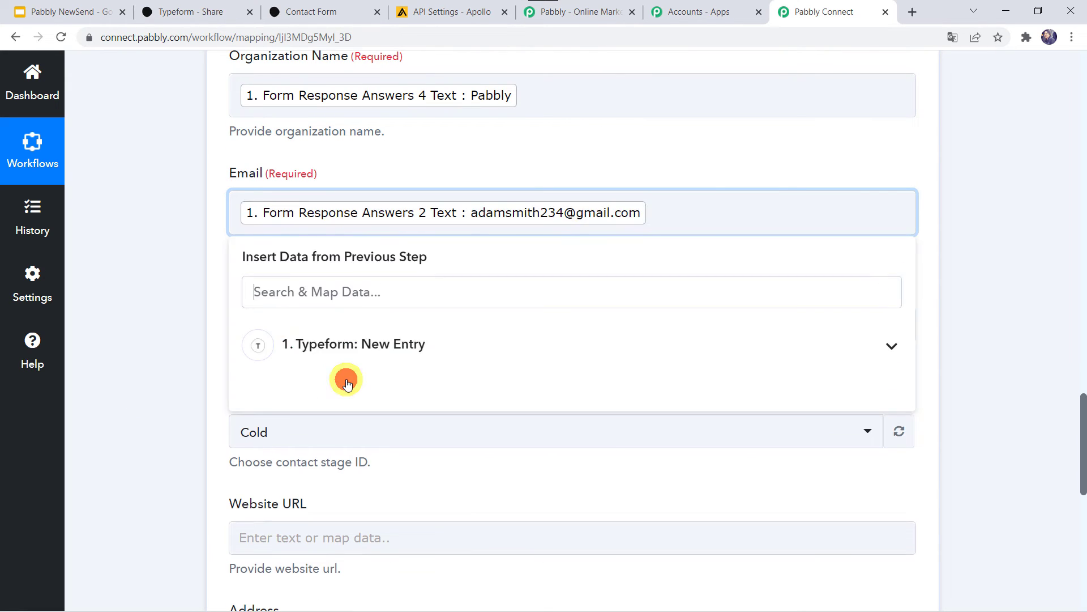
{"action": "left_click", "coordinate": [174, 354]}
{"action": "scroll", "coordinate": [175, 355], "scroll_direction": "down", "scroll_amount": 2}
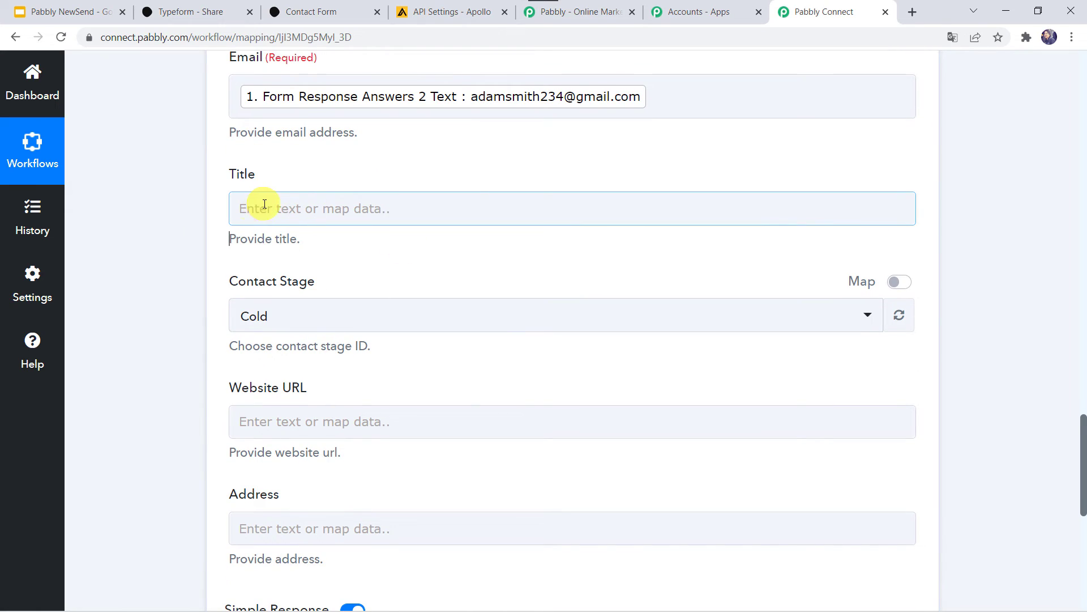
Leave the Contact Stage set to Cold.
{"action": "left_click", "coordinate": [308, 318]}
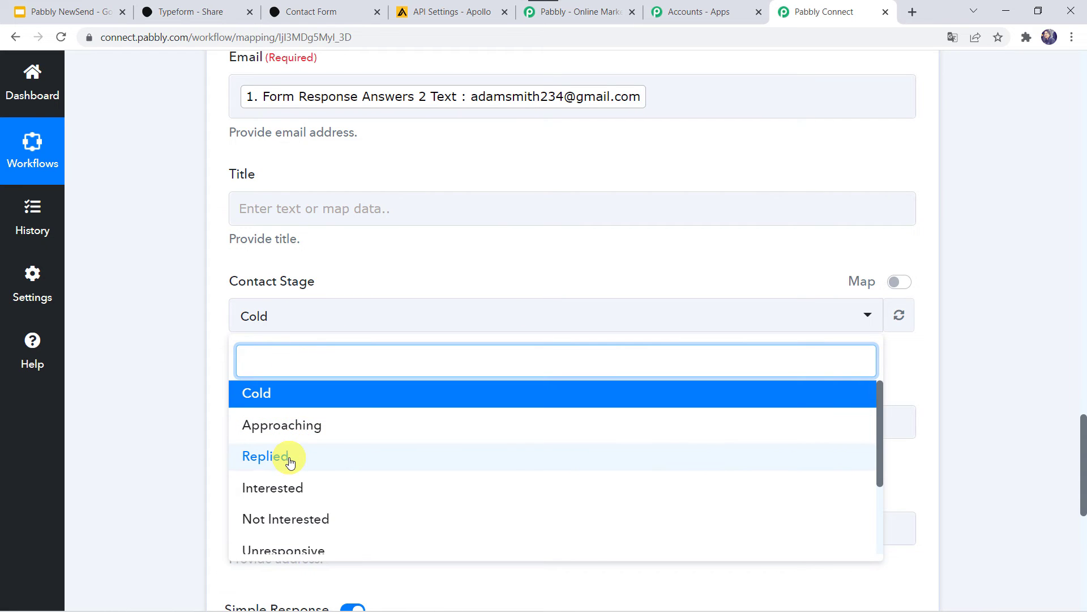
{"action": "scroll", "coordinate": [291, 461], "scroll_direction": "down", "scroll_amount": 2}
{"action": "scroll", "coordinate": [291, 461], "scroll_direction": "up", "scroll_amount": 2}
{"action": "left_click", "coordinate": [274, 393]}
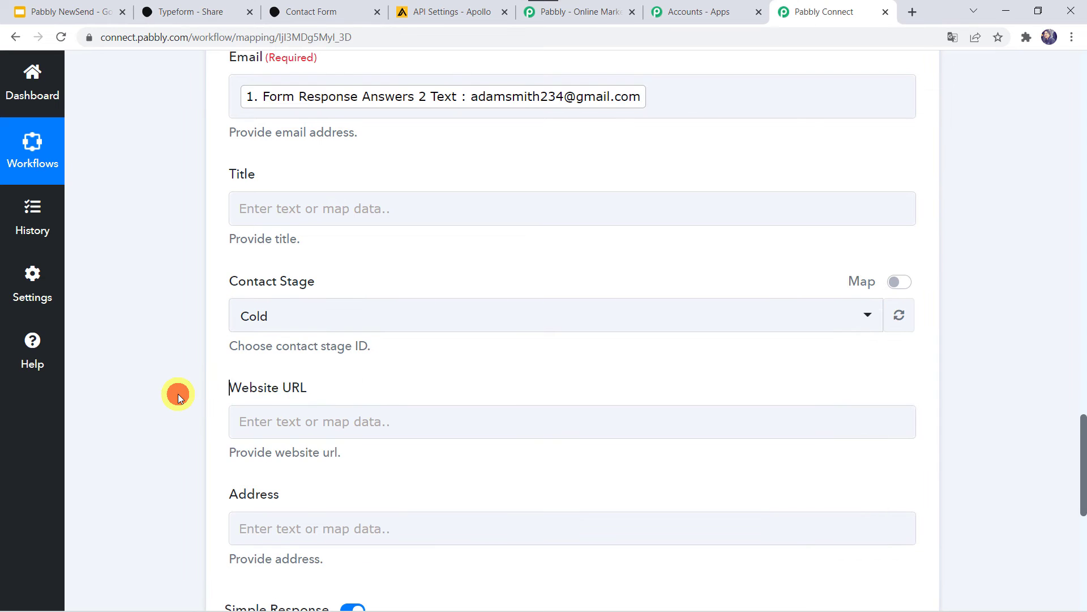
{"action": "scroll", "coordinate": [178, 394], "scroll_direction": "down", "scroll_amount": 3}
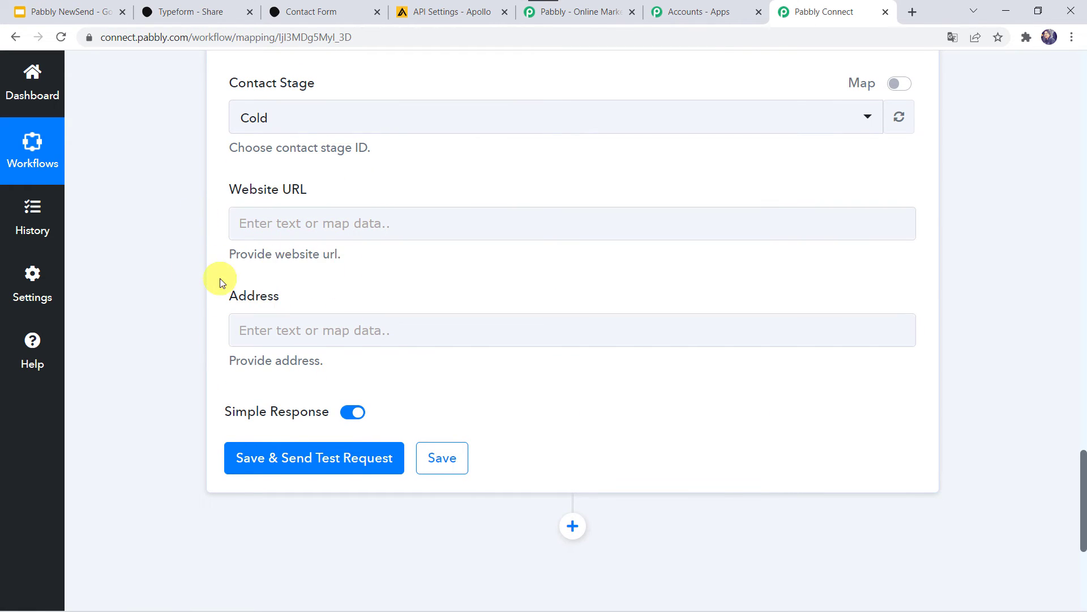
Save the Apollo action, send a test request, and review the returned contact ID and name.
{"action": "scroll", "coordinate": [219, 280], "scroll_direction": "up", "scroll_amount": 1}
{"action": "scroll", "coordinate": [220, 282], "scroll_direction": "up", "scroll_amount": 5}
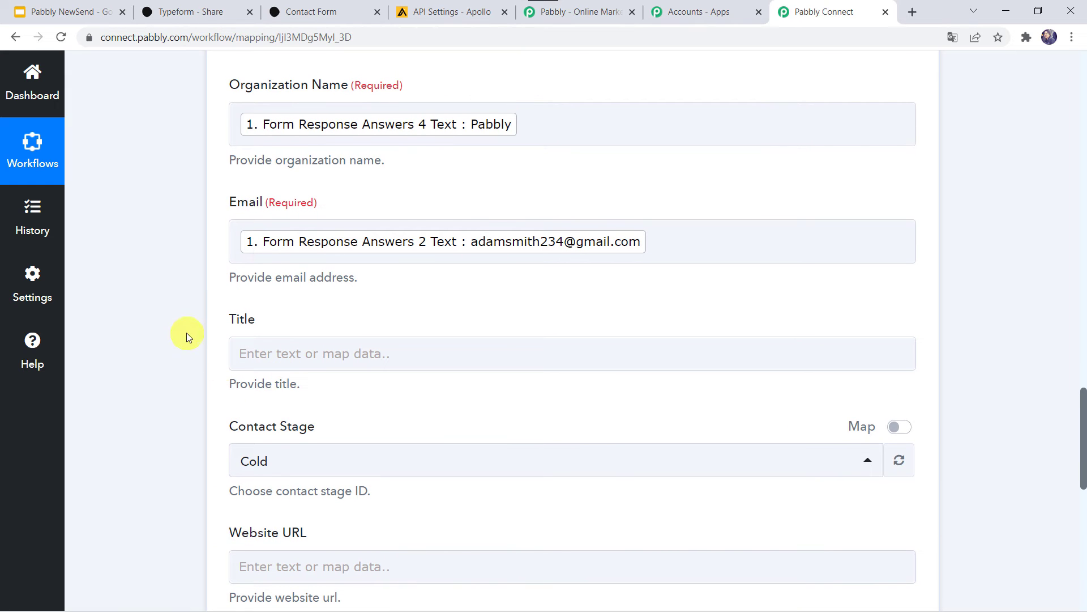
{"action": "scroll", "coordinate": [124, 419], "scroll_direction": "down", "scroll_amount": 5}
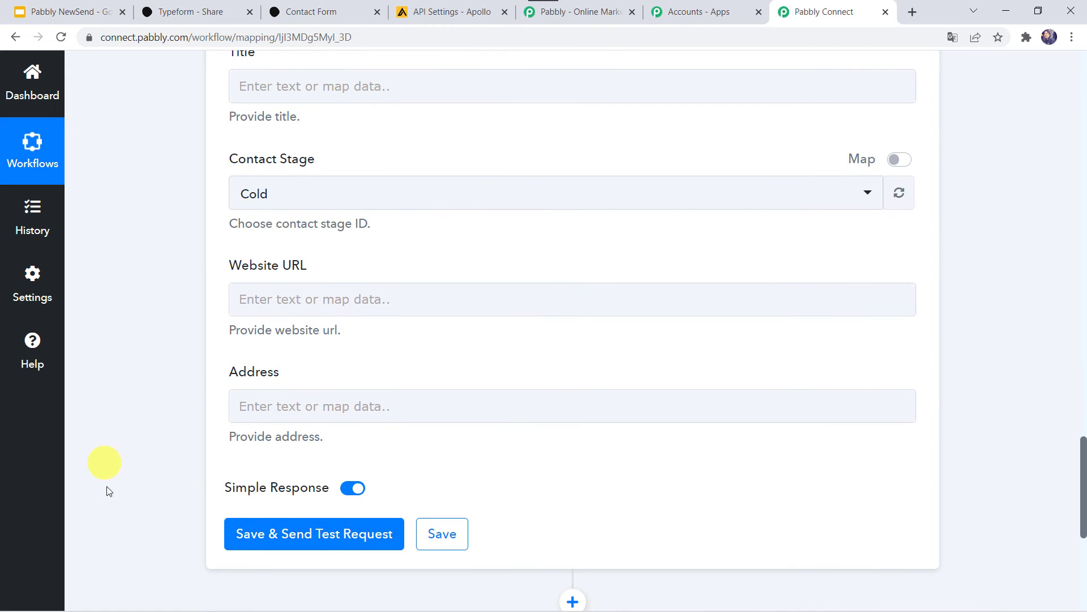
{"action": "left_click", "coordinate": [355, 536]}
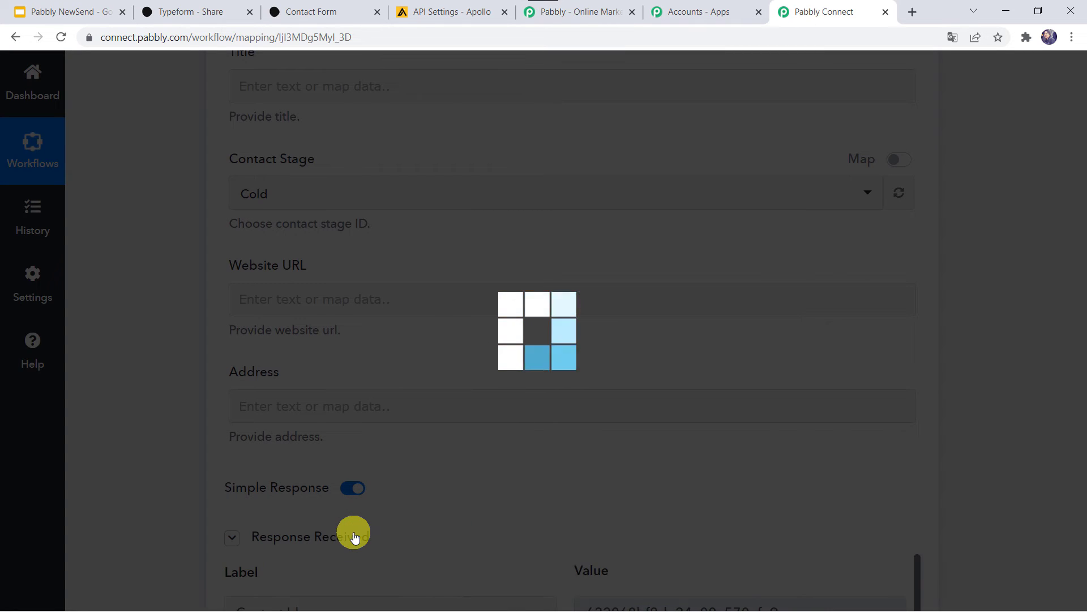
{"action": "scroll", "coordinate": [150, 449], "scroll_direction": "down", "scroll_amount": 5}
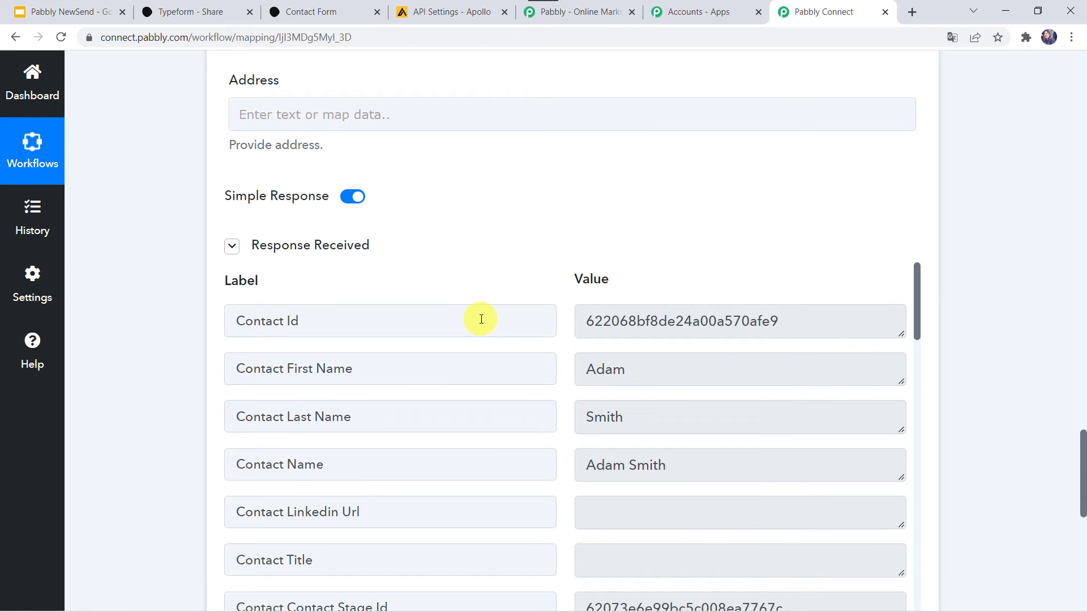
{"action": "left_click", "coordinate": [462, 7]}
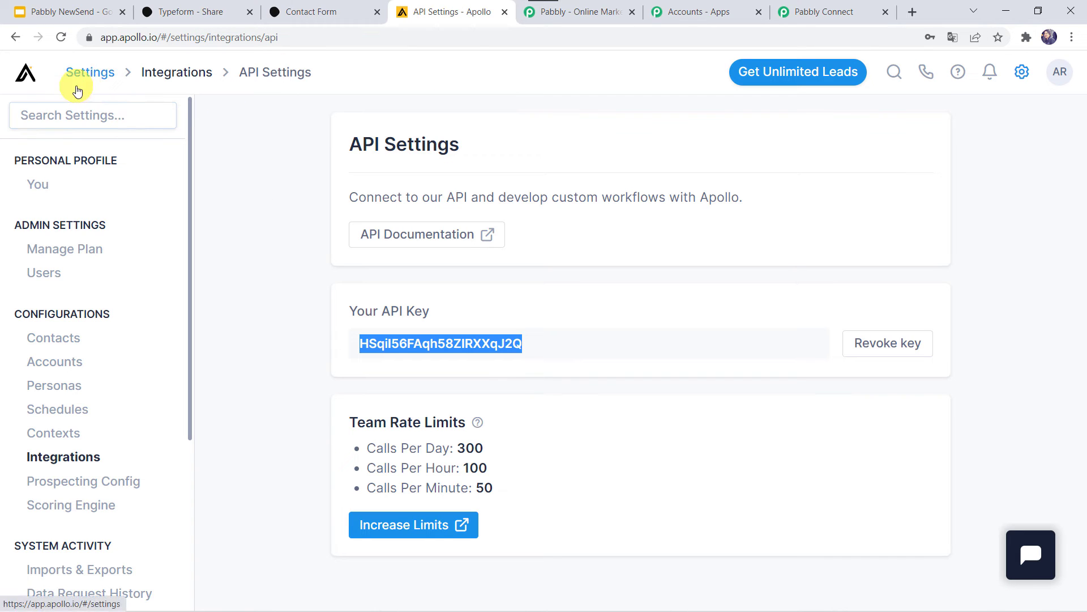
Go from Apollo Home to People search and confirm the new Pabbly test contact is saved.
{"action": "left_click", "coordinate": [25, 72]}
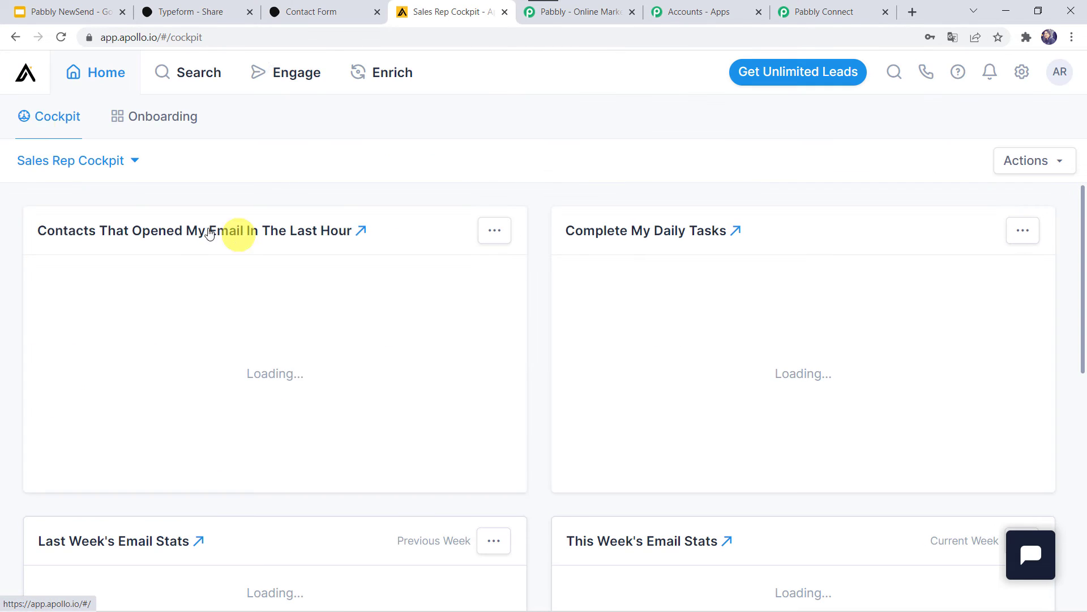
{"action": "mouse_move", "coordinate": [208, 65]}
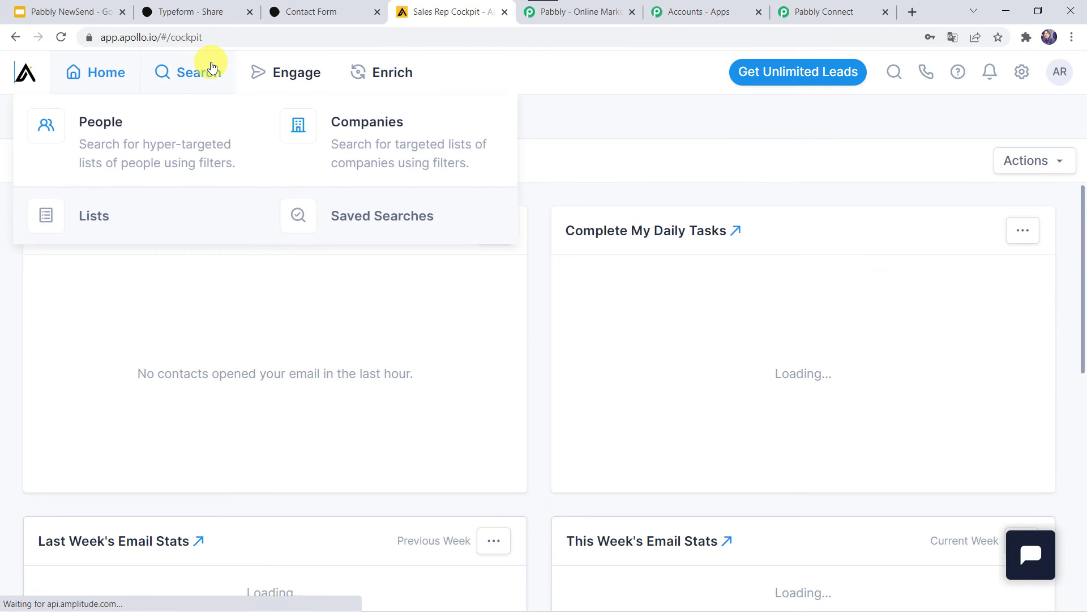
{"action": "left_click", "coordinate": [105, 132]}
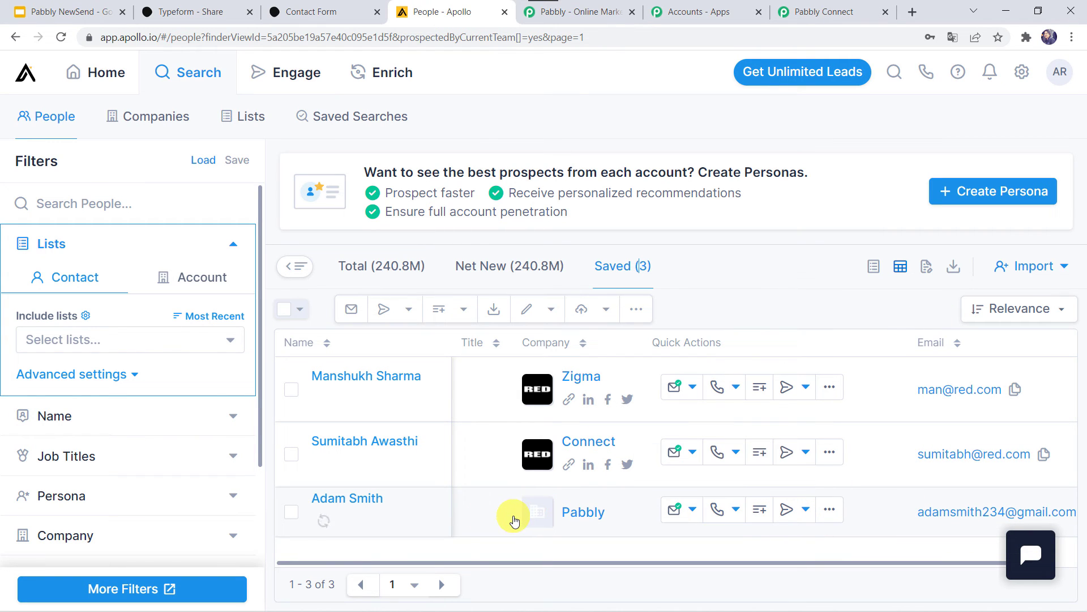
{"action": "left_click", "coordinate": [820, 11]}
Save the Apollo create-contact action and dismiss the success confirmation.
{"action": "scroll", "coordinate": [157, 418], "scroll_direction": "down", "scroll_amount": 7}
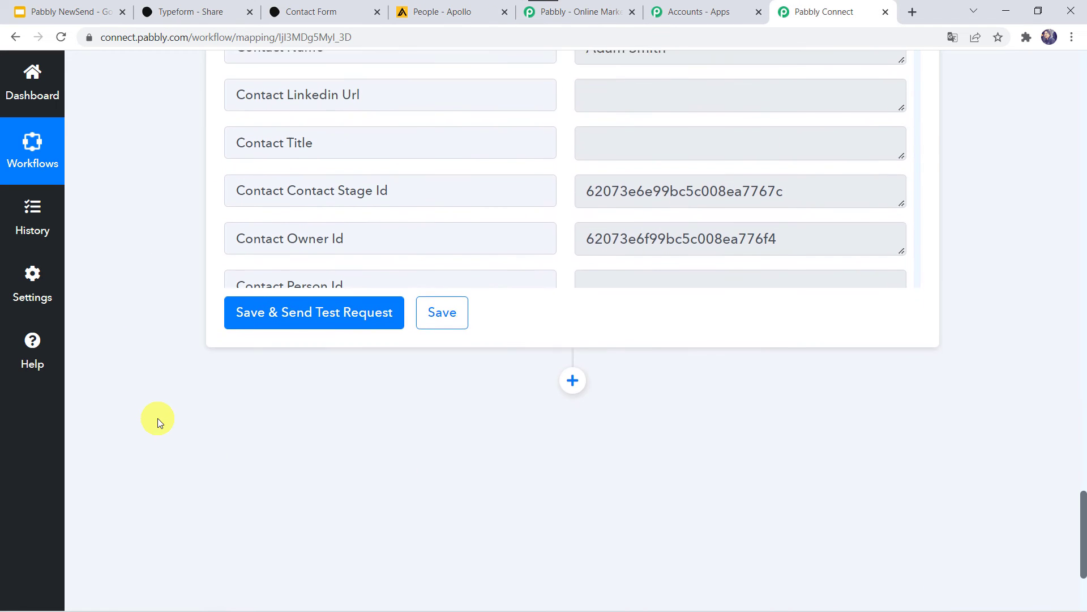
{"action": "left_click", "coordinate": [448, 321]}
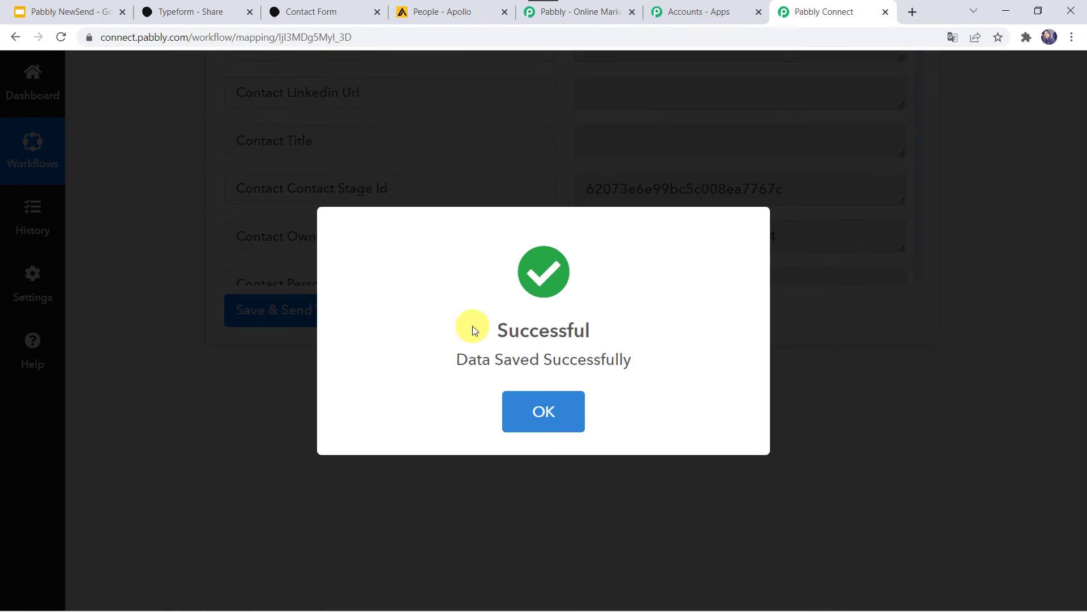
{"action": "left_click", "coordinate": [552, 397]}
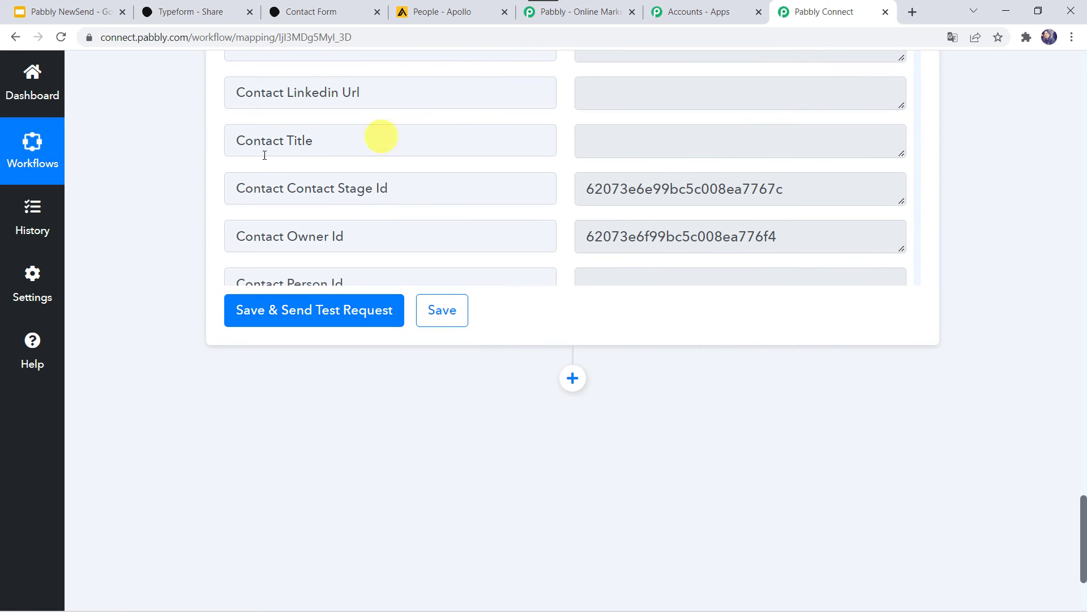
{"action": "scroll", "coordinate": [195, 251], "scroll_direction": "up", "scroll_amount": 2}
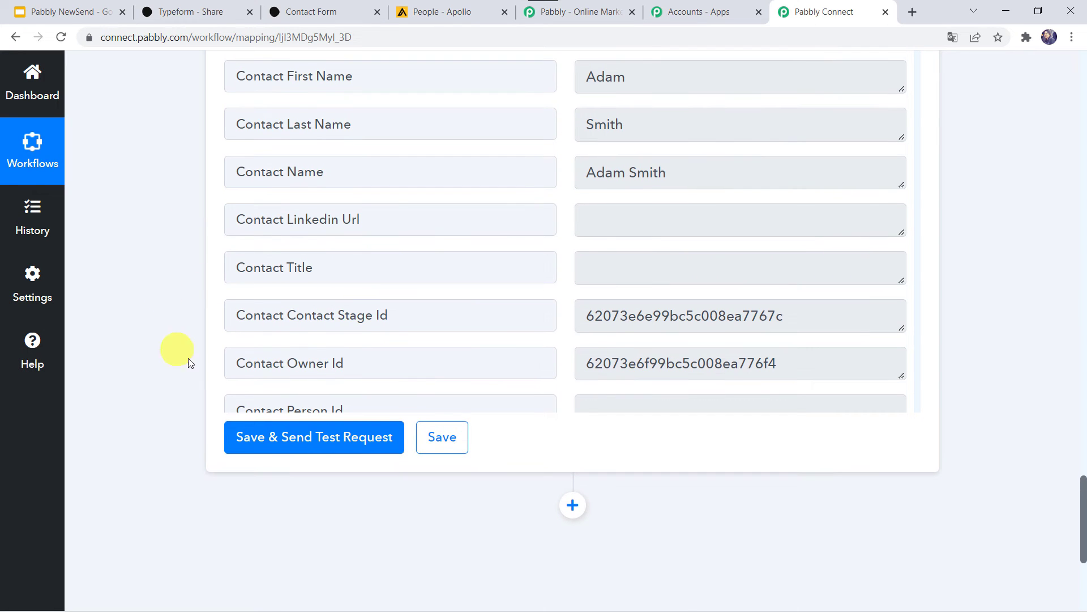
{"action": "scroll", "coordinate": [160, 231], "scroll_direction": "up", "scroll_amount": 2}
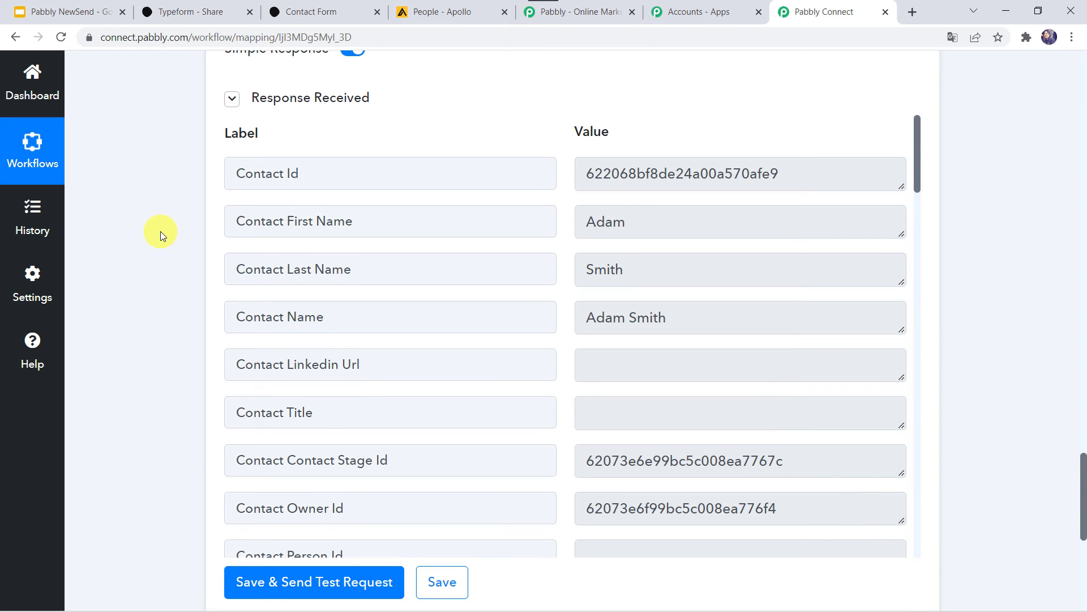
{"action": "left_click", "coordinate": [316, 12]}
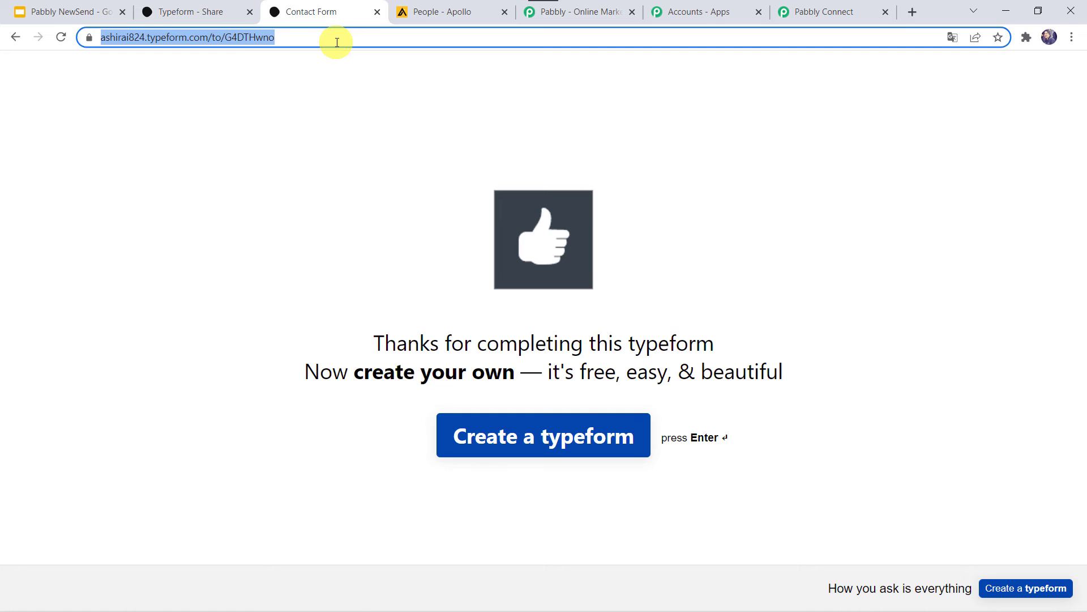
Reload the Typeform contact form and enter the contact's first and last name.
{"action": "key", "text": "Return"}
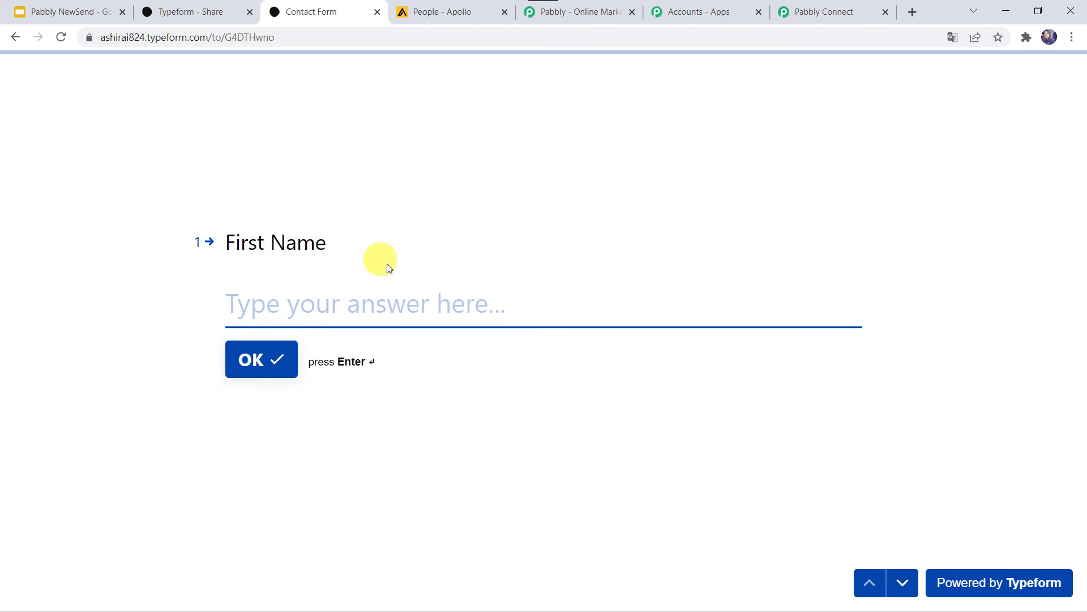
{"action": "left_click", "coordinate": [279, 307]}
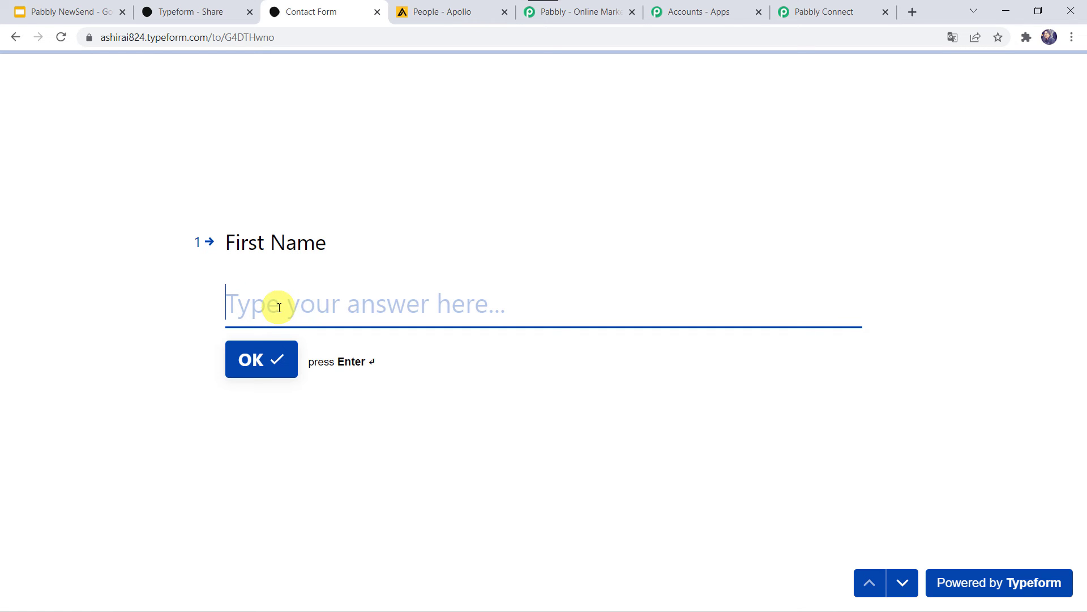
{"action": "key", "text": "Return"}
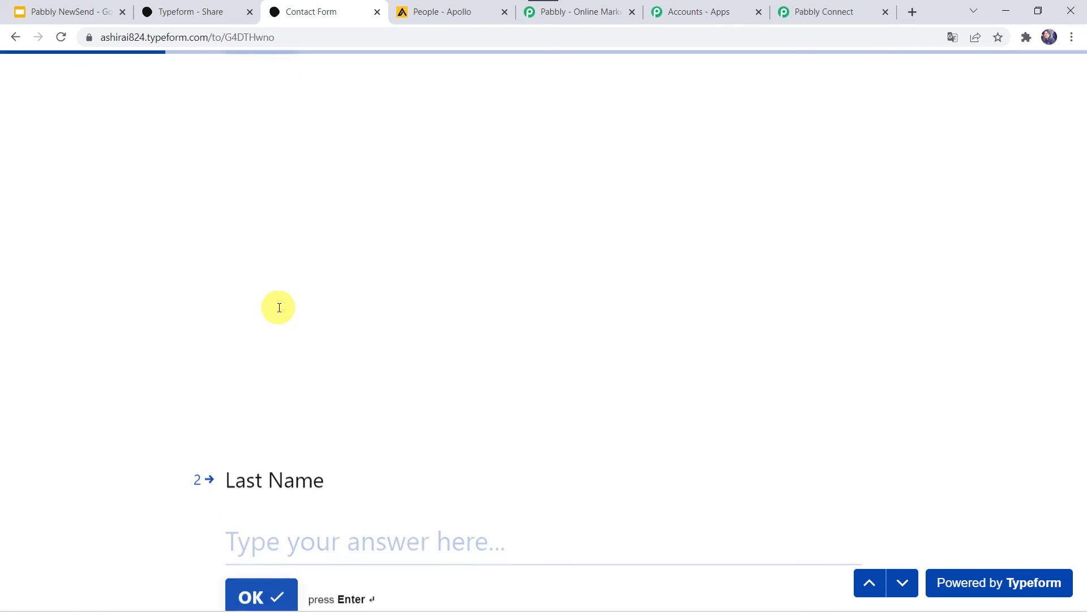
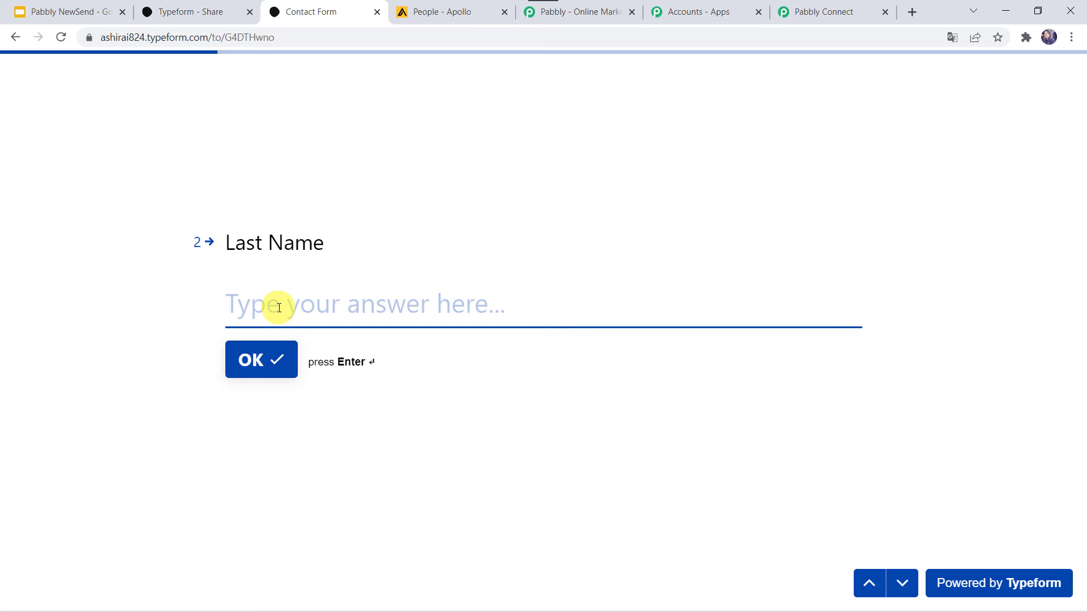
{"action": "key", "text": "Return"}
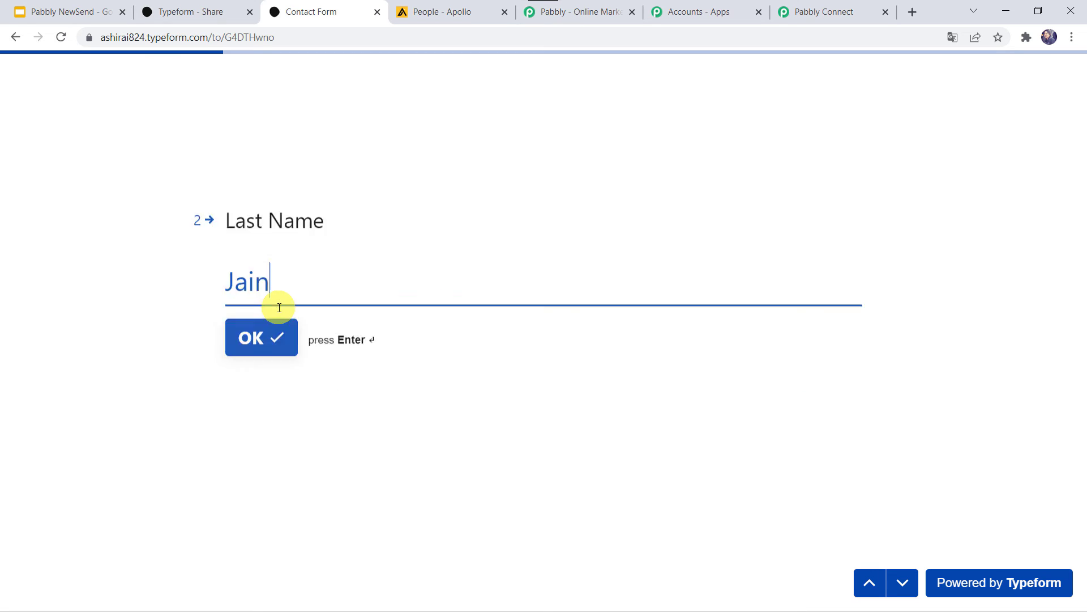
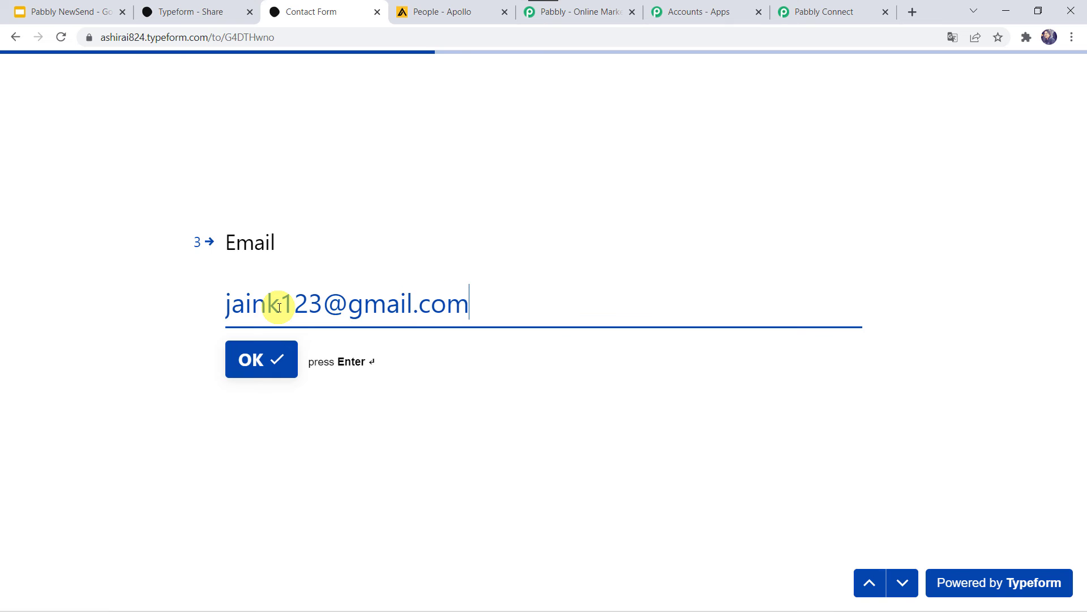
Enter the contact's e-mail, mobile number and company Magnet Brains, then submit the form.
{"action": "key", "text": "Return"}
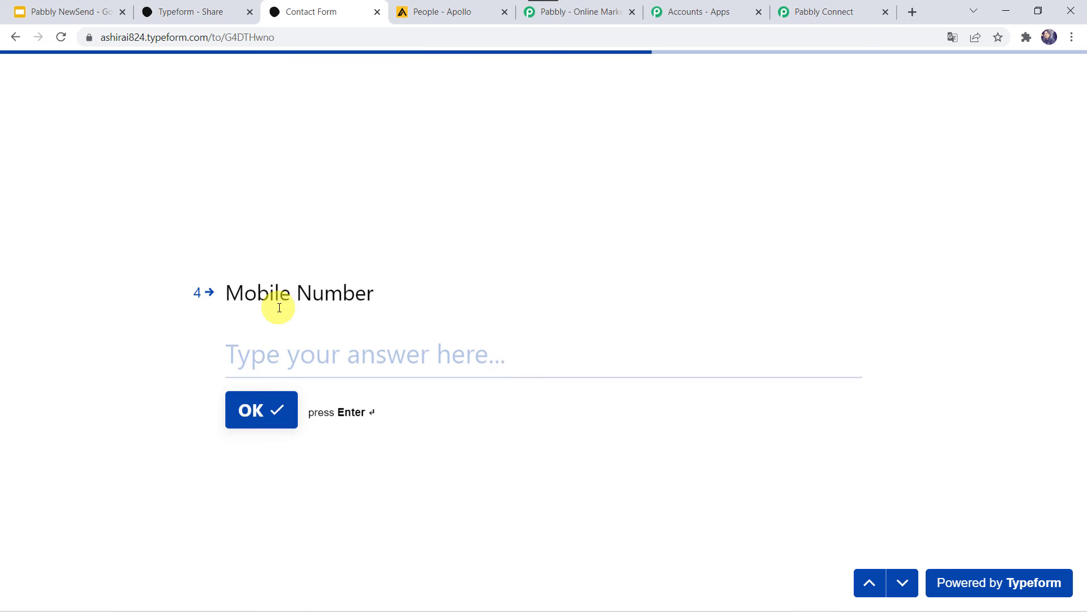
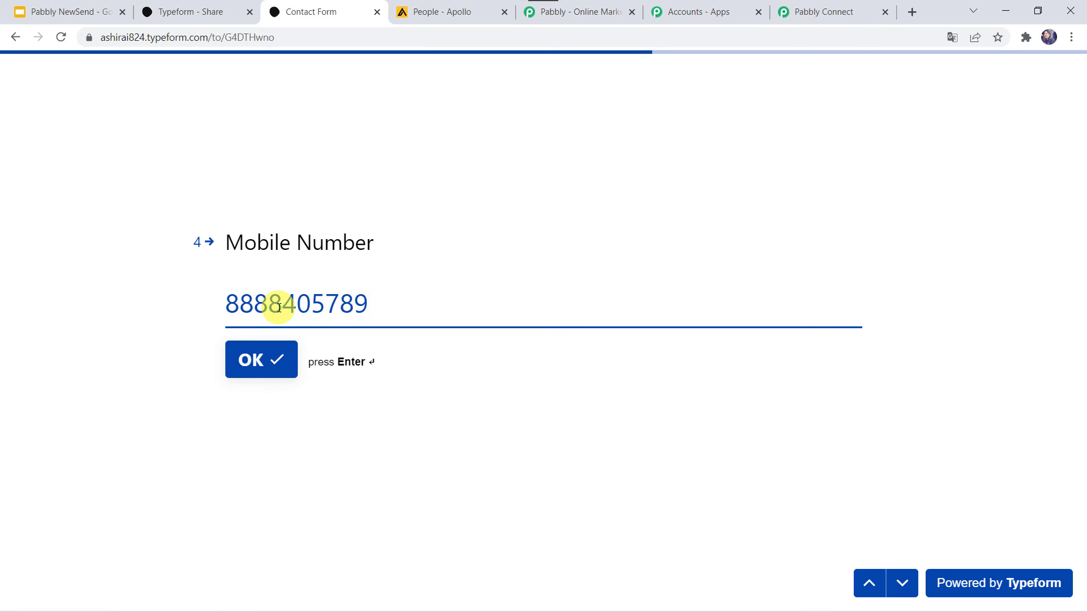
{"action": "key", "text": "Return"}
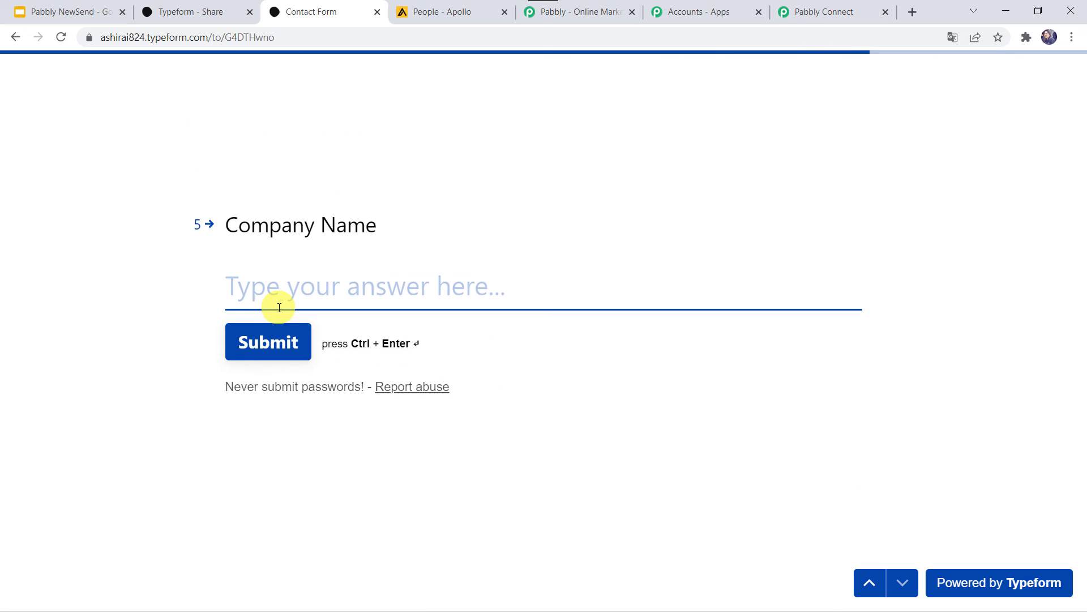
{"action": "type", "text": "Magnet Brains"}
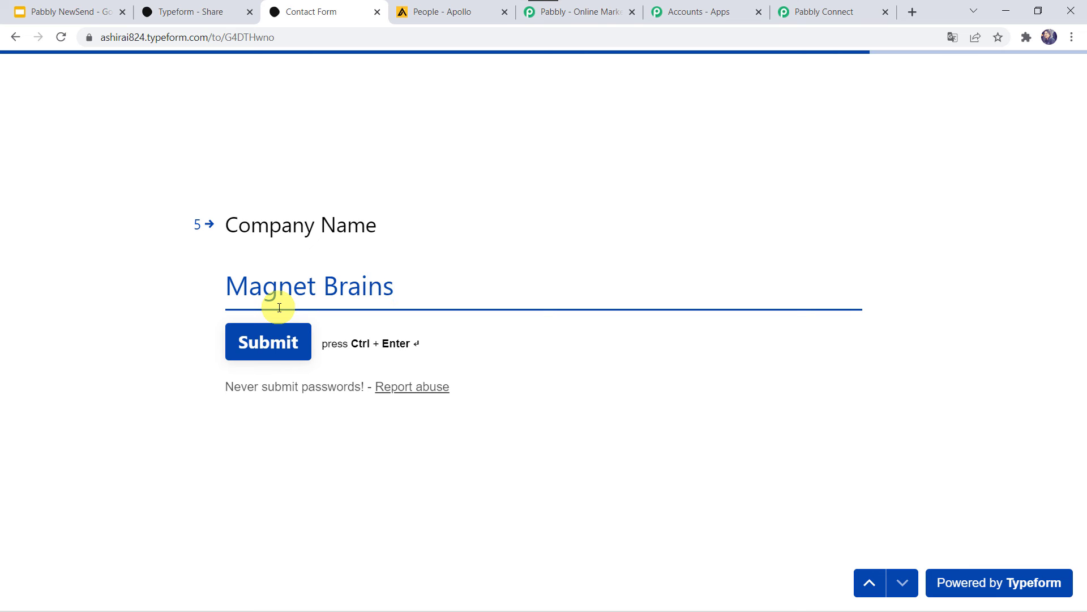
{"action": "left_click", "coordinate": [286, 343]}
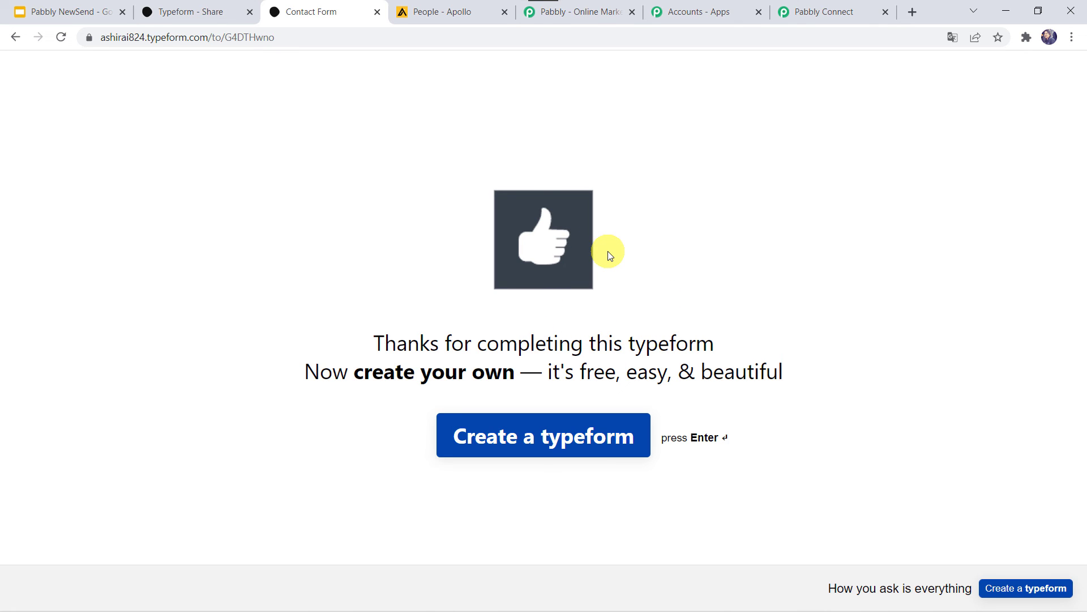
Reload Apollo's saved people list to show the new Magnet Brains contact as the fourth entry.
{"action": "left_click", "coordinate": [475, 8]}
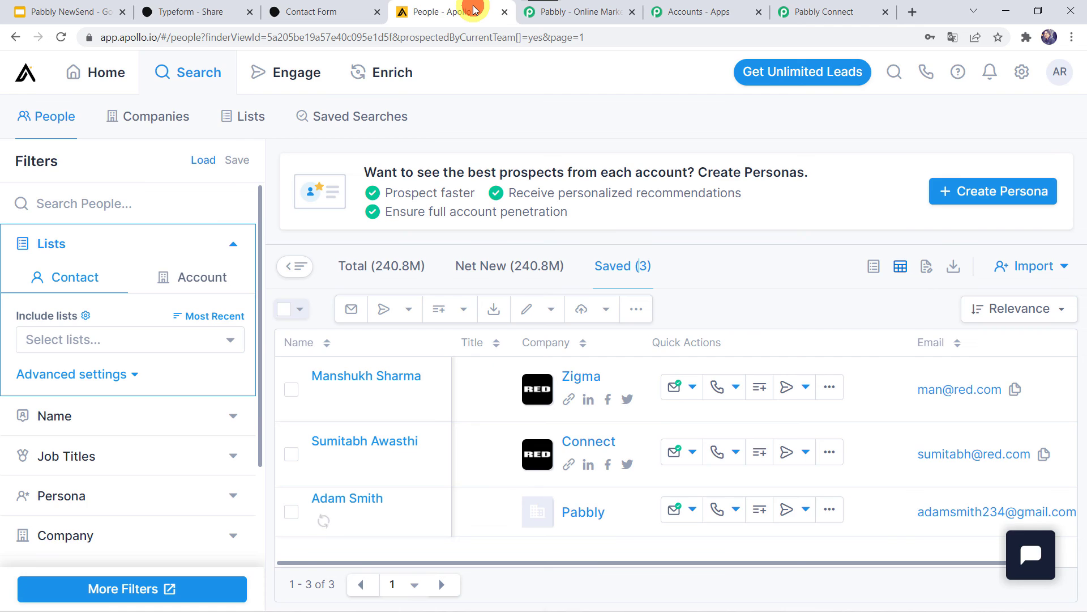
{"action": "left_click", "coordinate": [65, 37]}
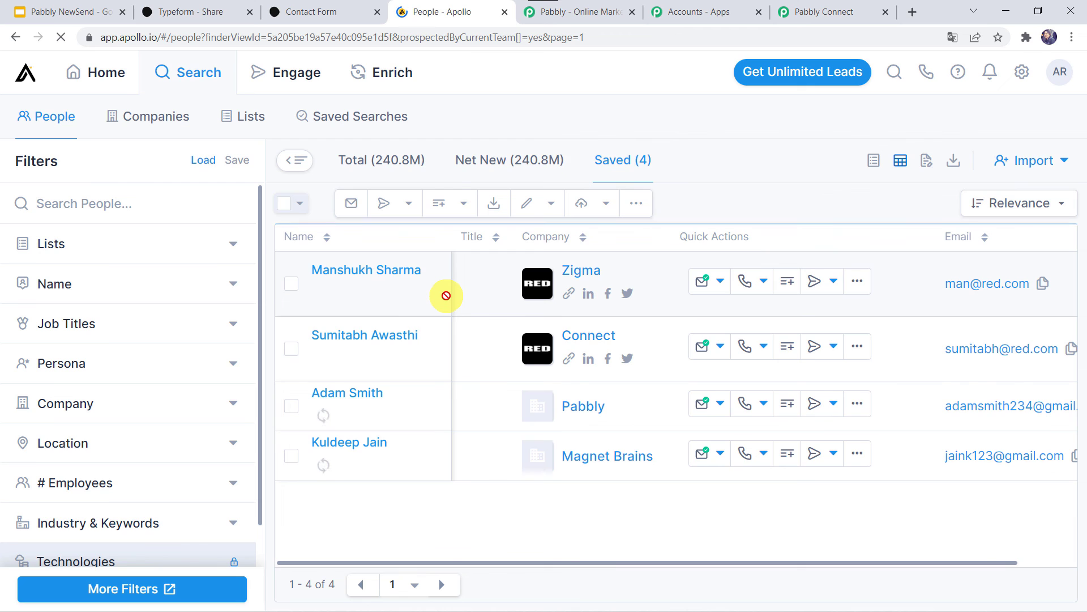
{"action": "scroll", "coordinate": [357, 478], "scroll_direction": "down", "scroll_amount": 1}
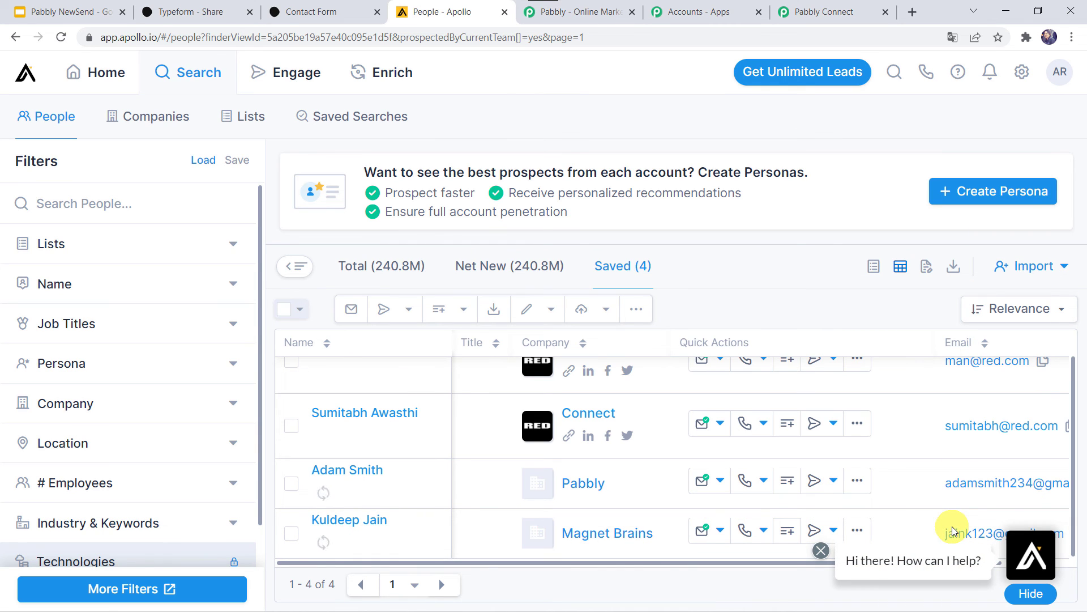
Scroll to the top of the Pabbly workflow and collapse the Typeform New Entry trigger card.
{"action": "left_click", "coordinate": [828, 20]}
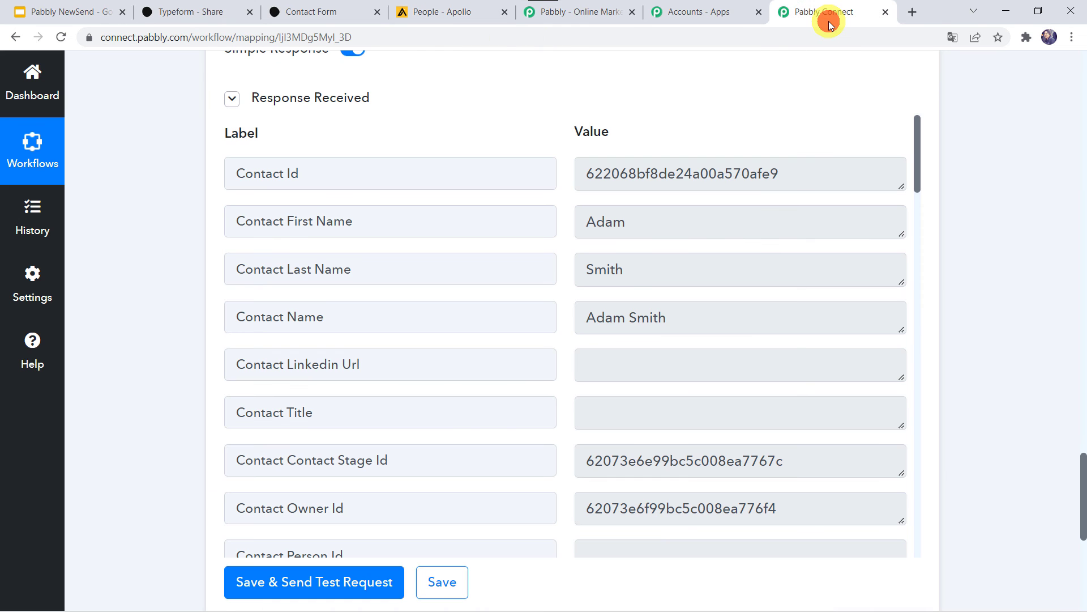
{"action": "scroll", "coordinate": [232, 274], "scroll_direction": "up", "scroll_amount": 15}
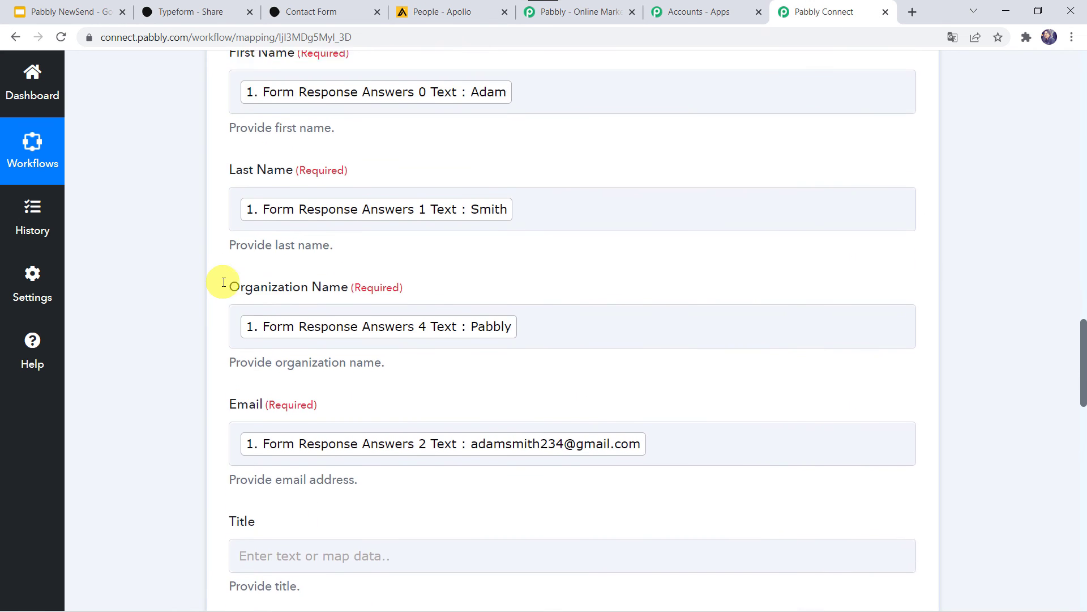
{"action": "scroll", "coordinate": [425, 249], "scroll_direction": "up", "scroll_amount": 10}
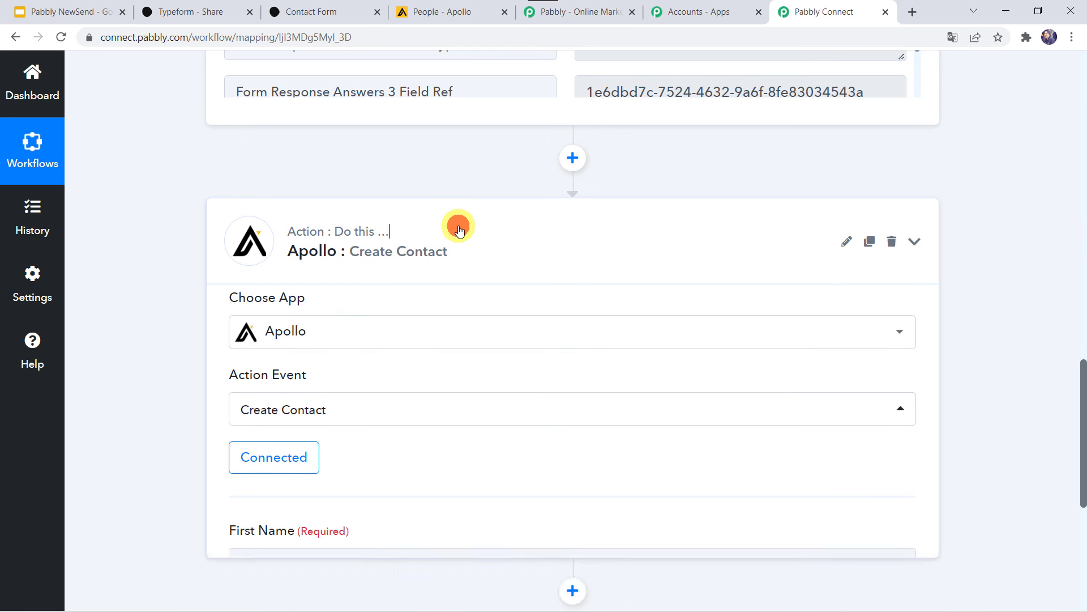
{"action": "scroll", "coordinate": [459, 229], "scroll_direction": "up", "scroll_amount": 10}
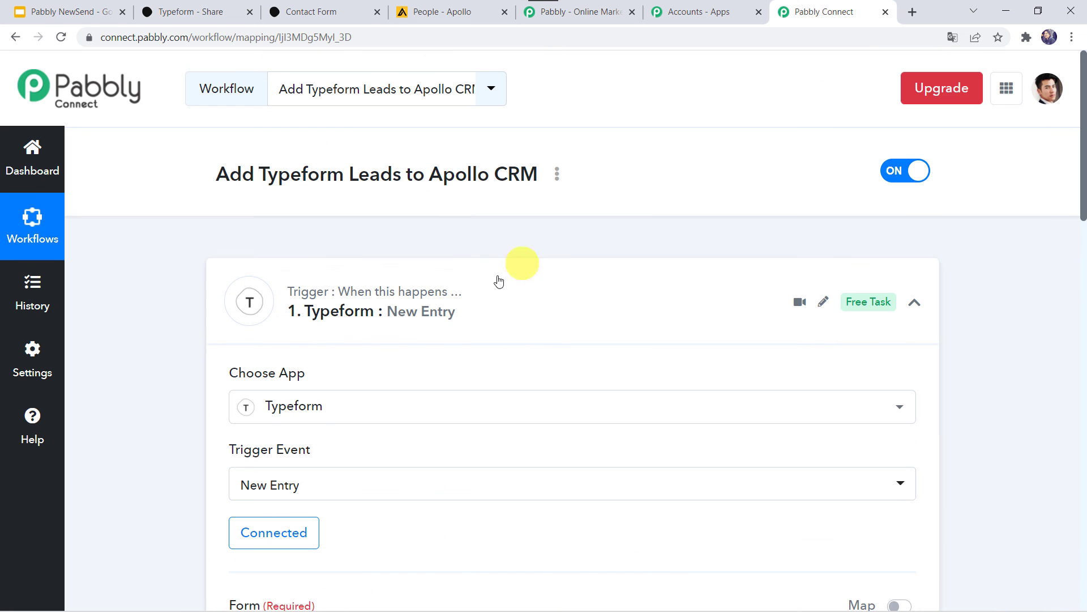
{"action": "left_click", "coordinate": [494, 282]}
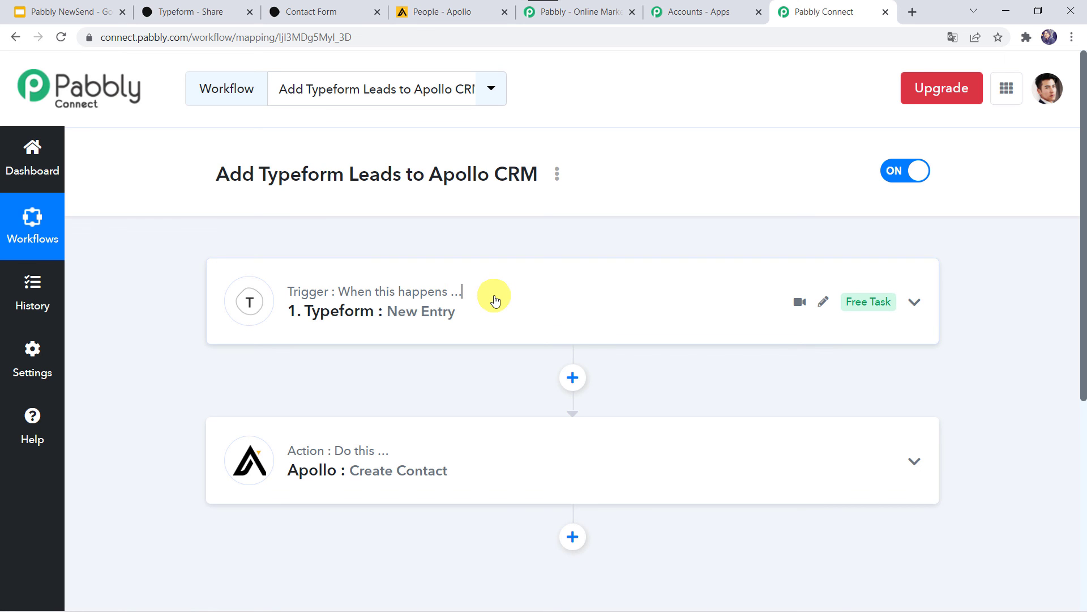
{"action": "mouse_move", "coordinate": [437, 461]}
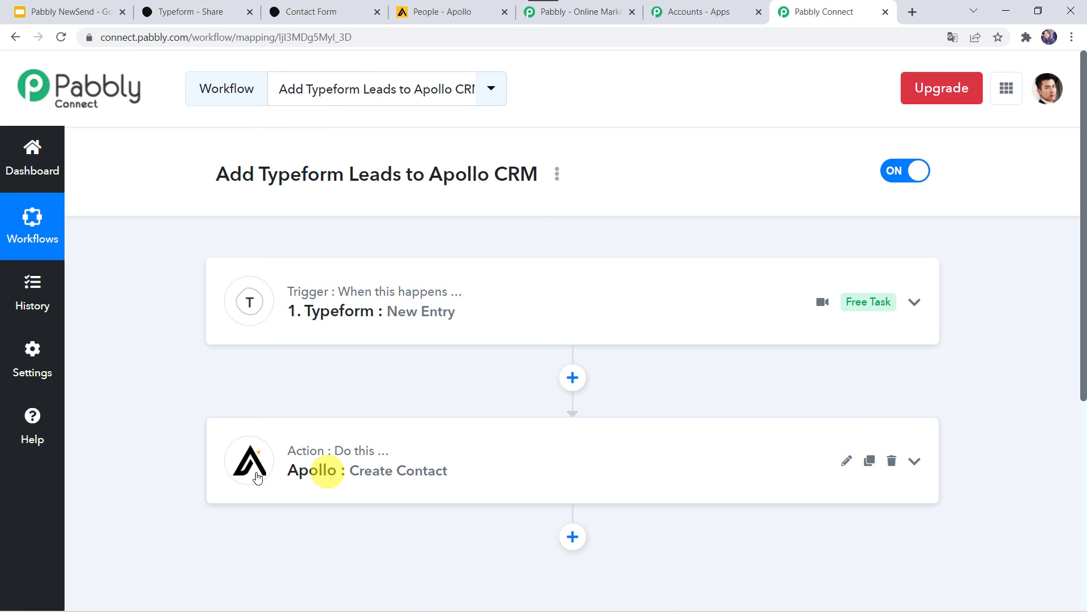
{"action": "mouse_move", "coordinate": [339, 320]}
{"action": "mouse_move", "coordinate": [332, 485]}
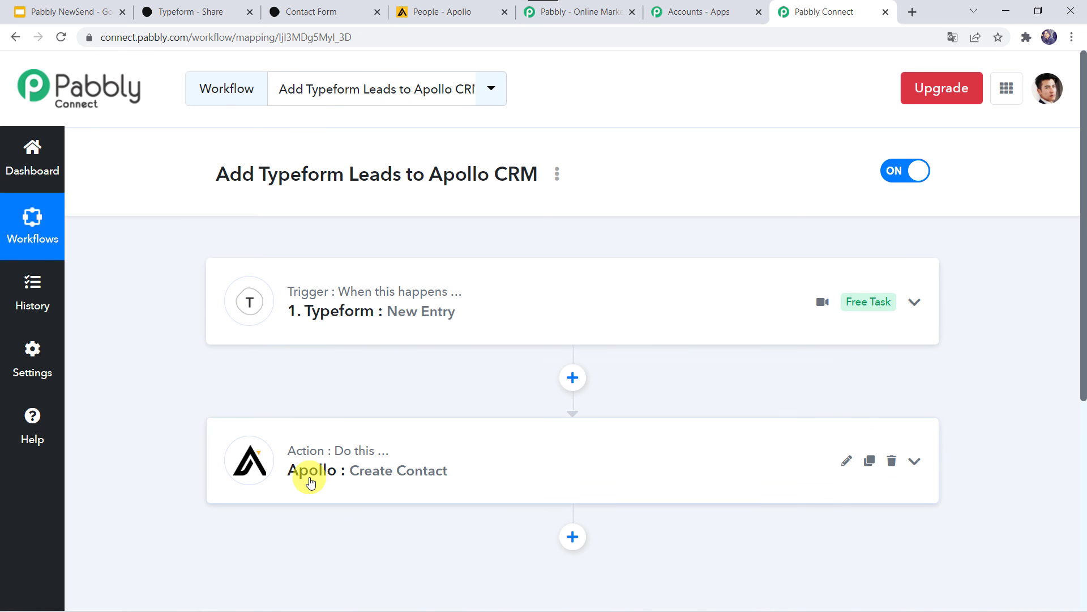